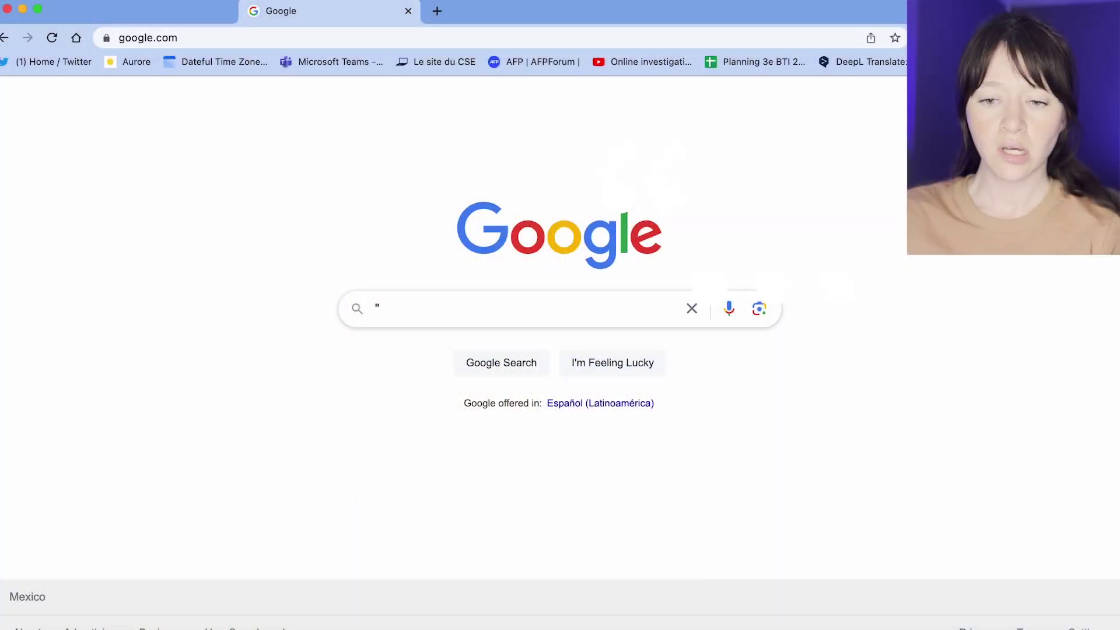
- Search Google for the exact phrase "Nigerian fuel subsidy" in quotes and scroll the matching results
type("Nig")
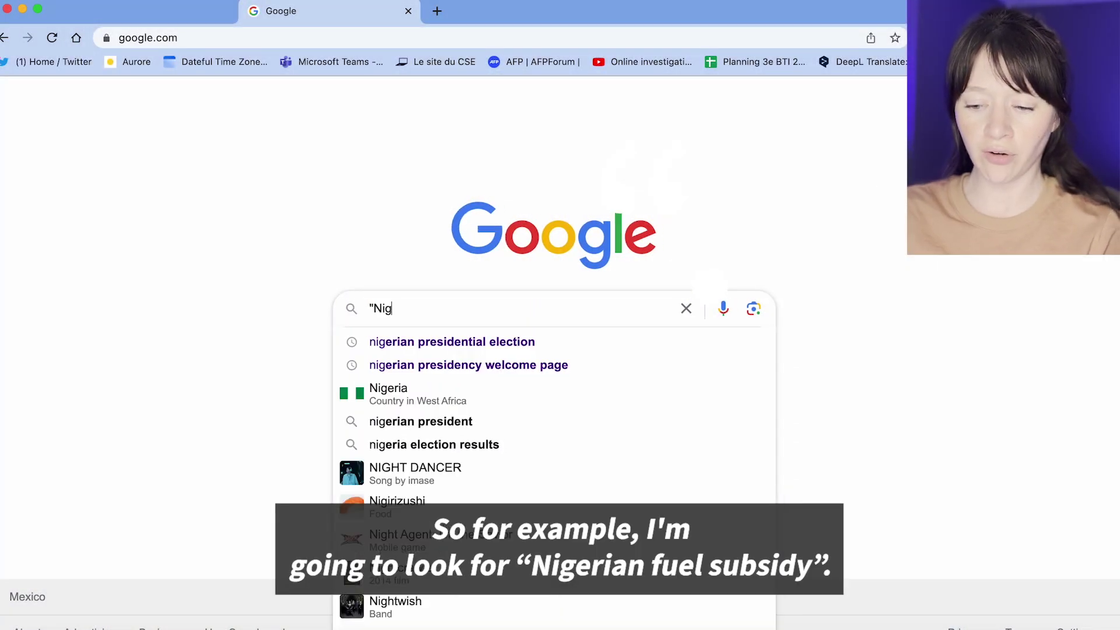
type("erian fuel subsidy\"")
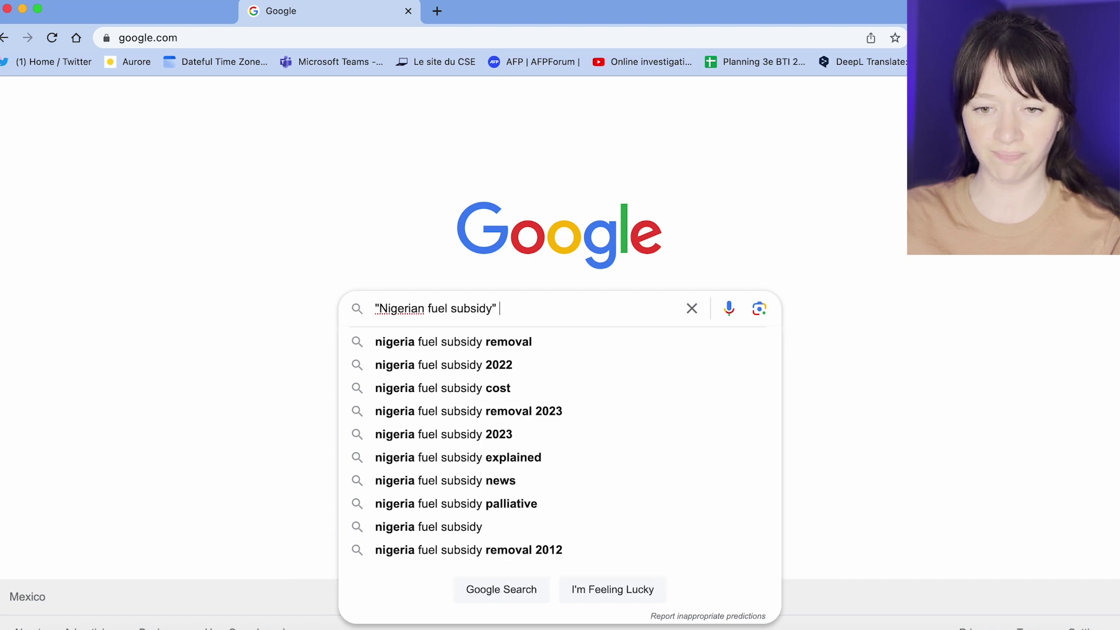
key("Return")
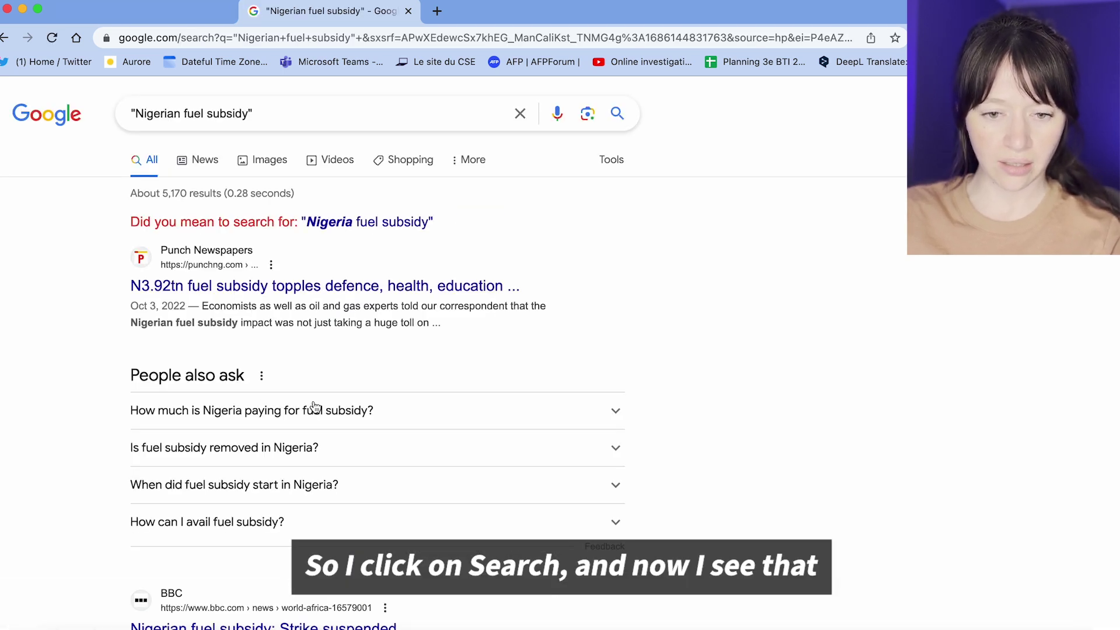
scroll(312, 420, "down", 2)
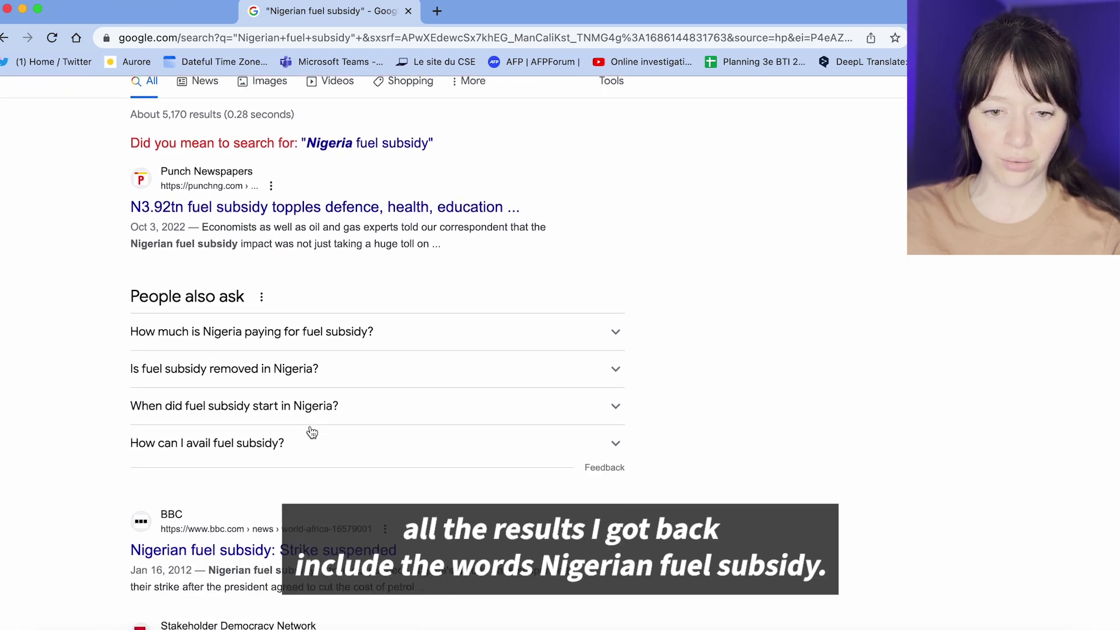
scroll(312, 431, "down", 5)
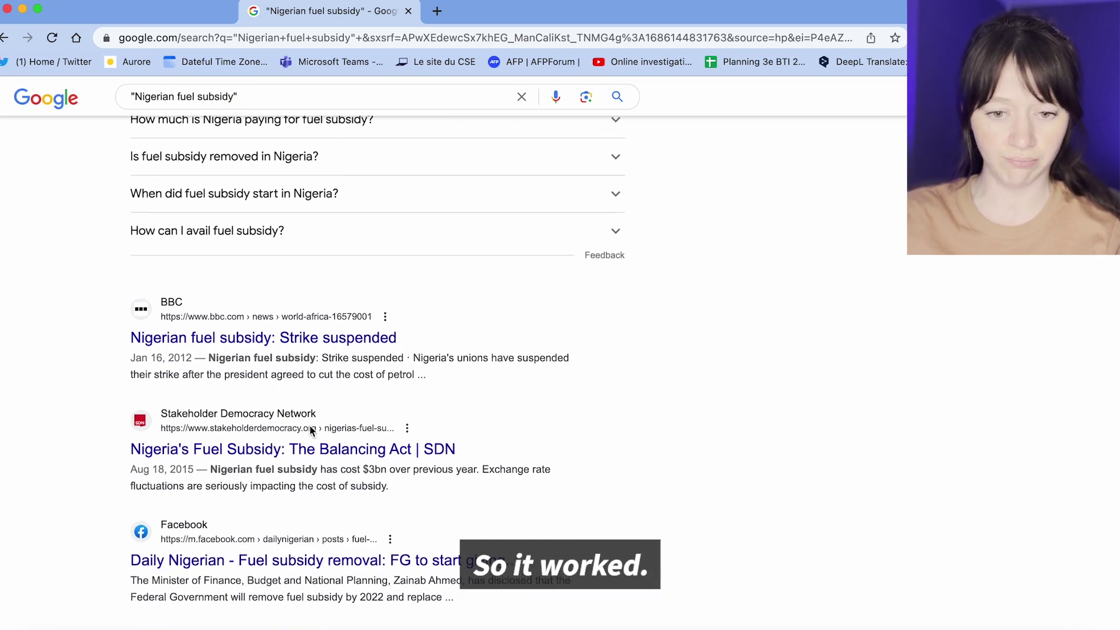
scroll(310, 430, "down", 2)
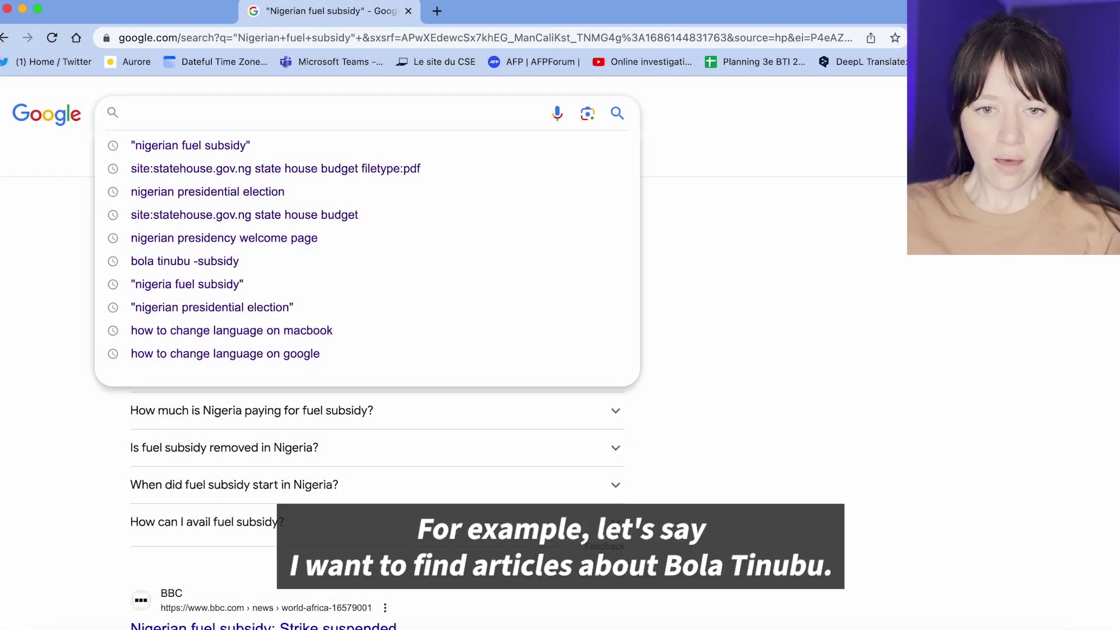
- Run the search 'bola tinubu -subsidy' from the suggestion list to exclude subsidy results
type("Bola ")
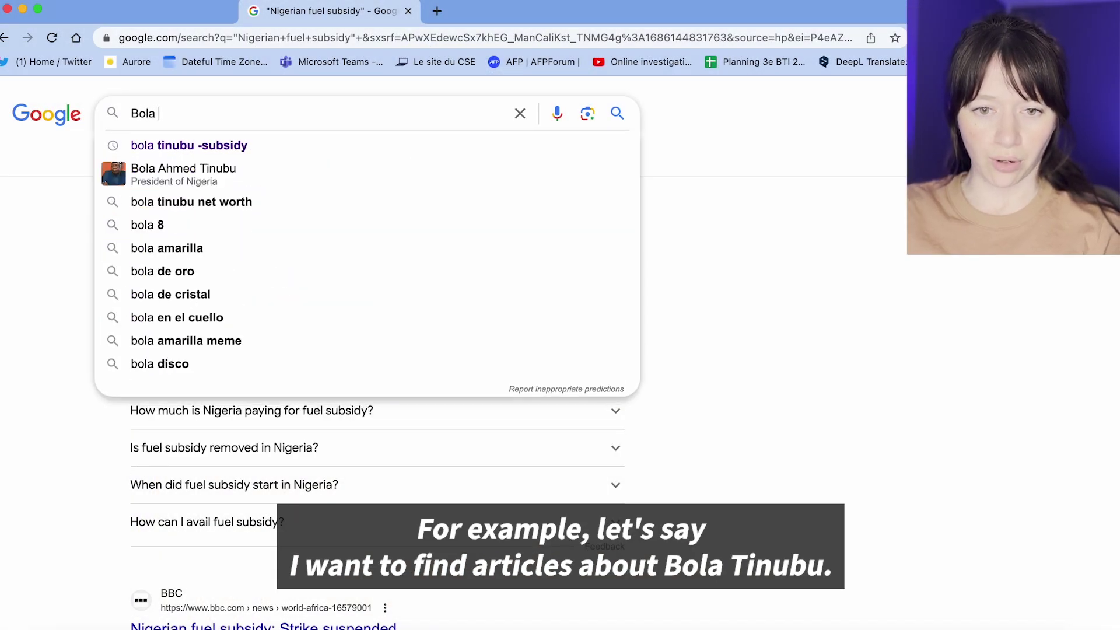
type("Tinubu")
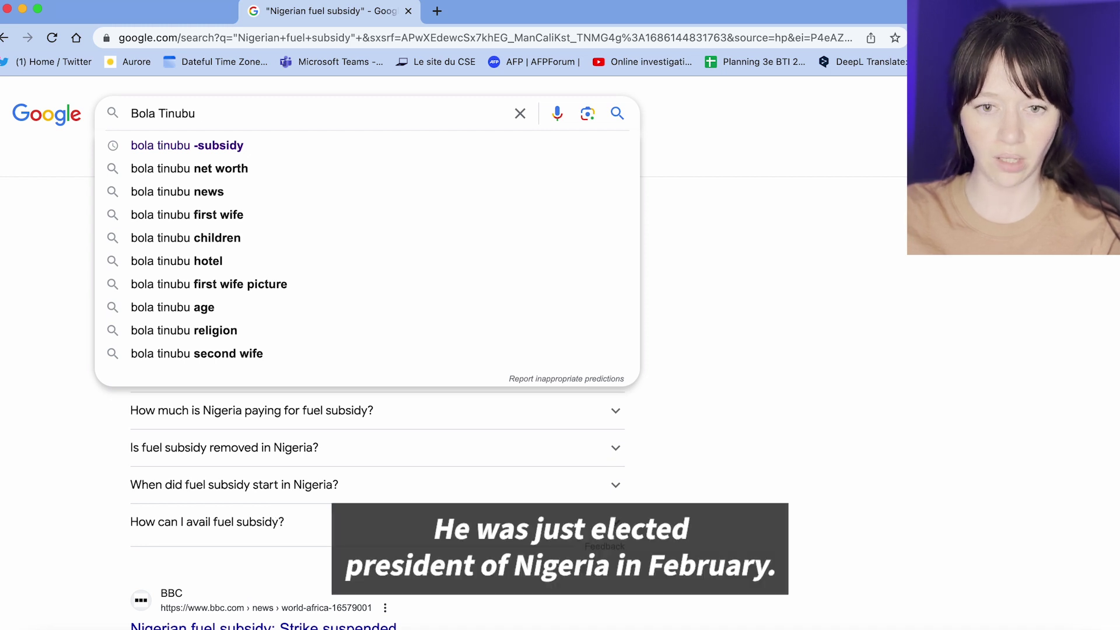
type(" +")
key("BackSpace")
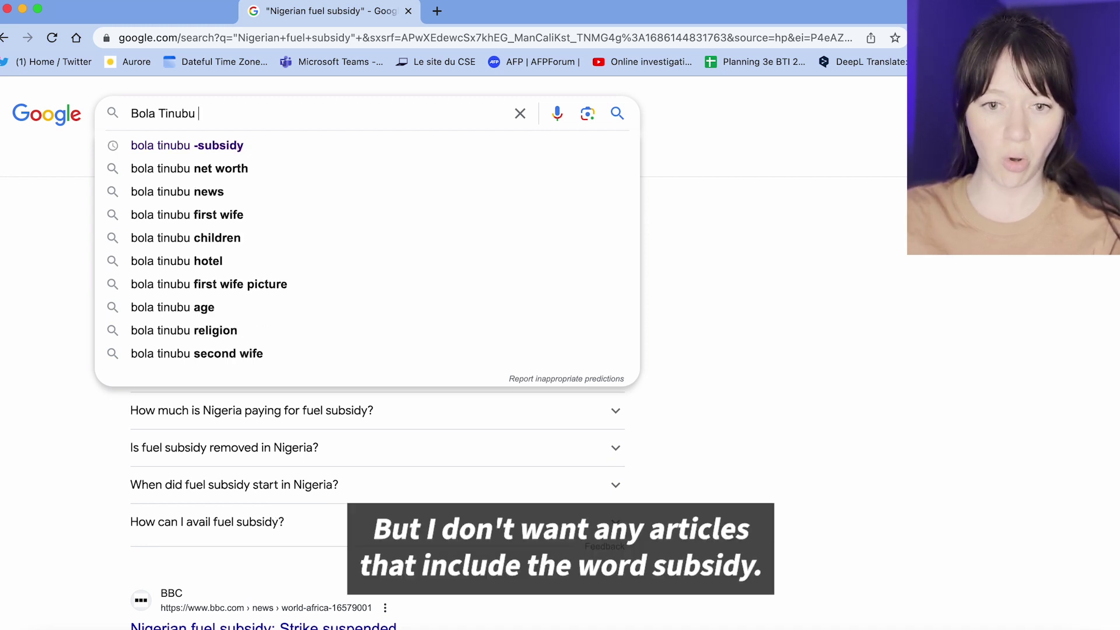
type("-")
key("BackSpace")
type("-")
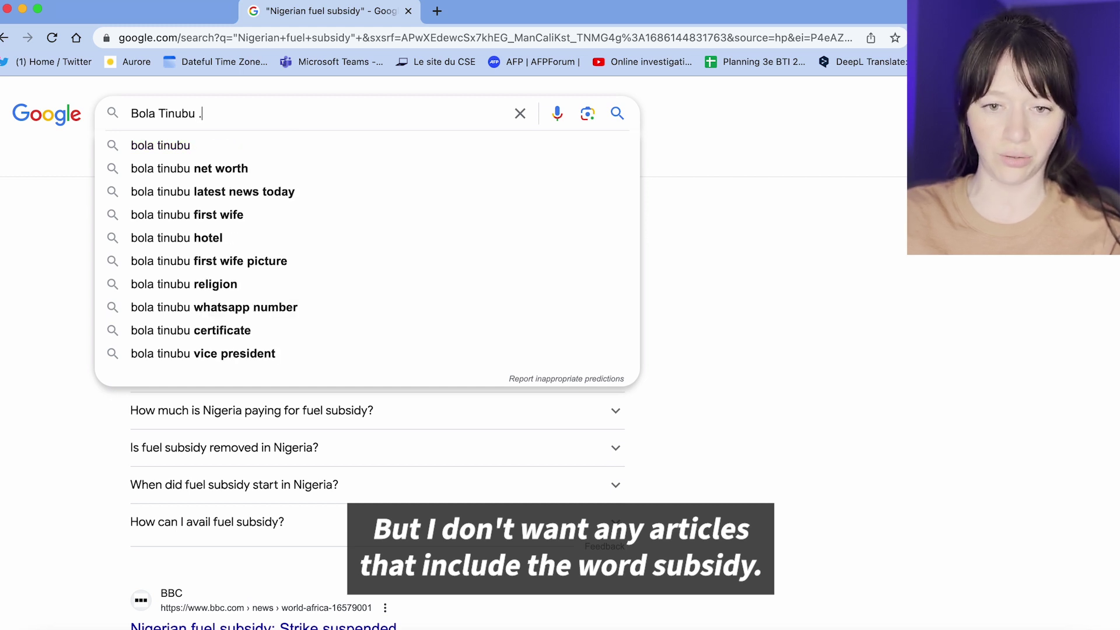
key("BackSpace")
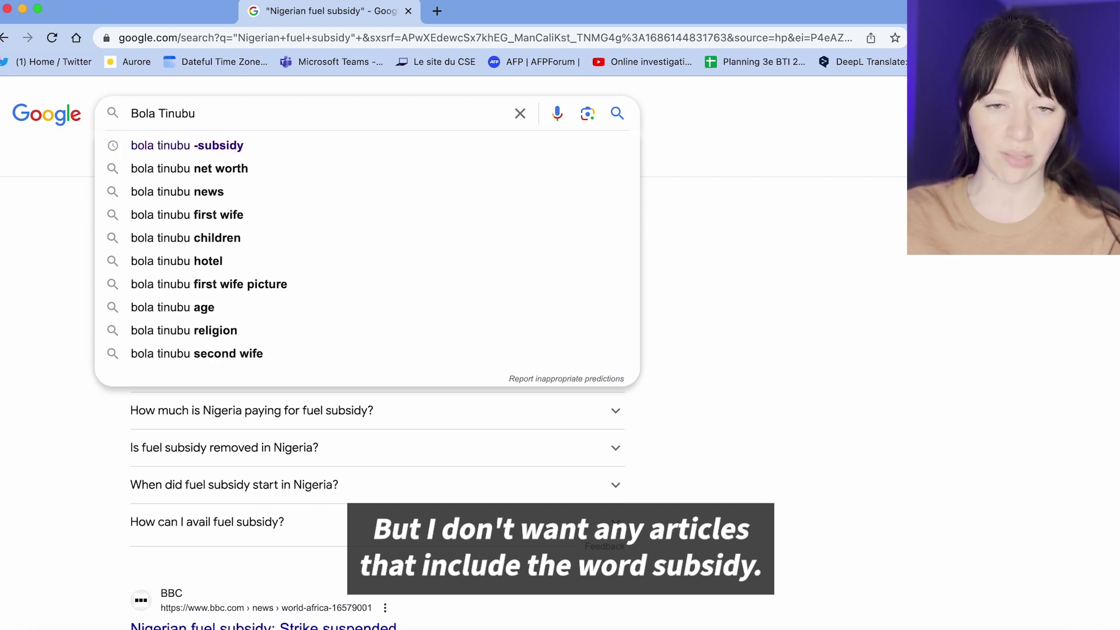
left_click(242, 145)
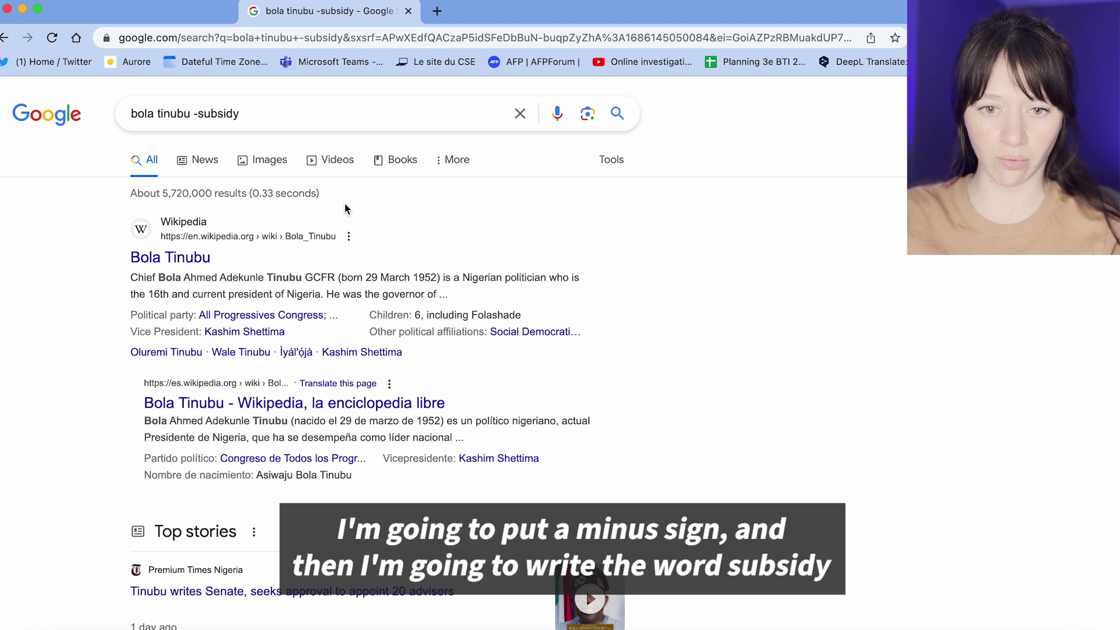
- Scroll through the bola tinubu -subsidy results to check they omit subsidy
scroll(345, 209, "down", 7)
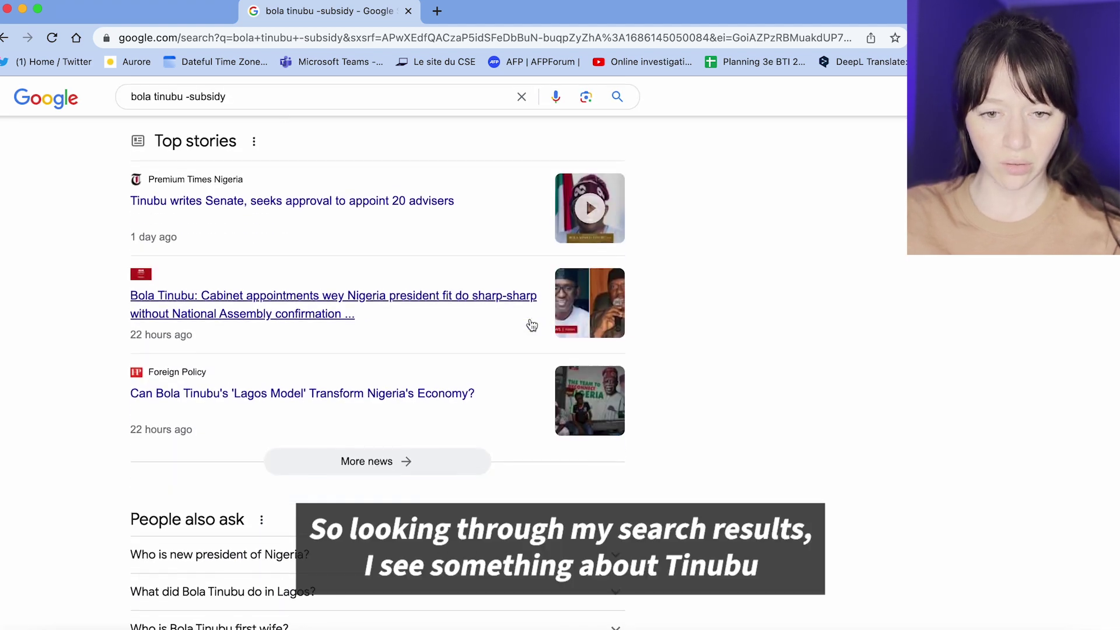
scroll(531, 324, "down", 3)
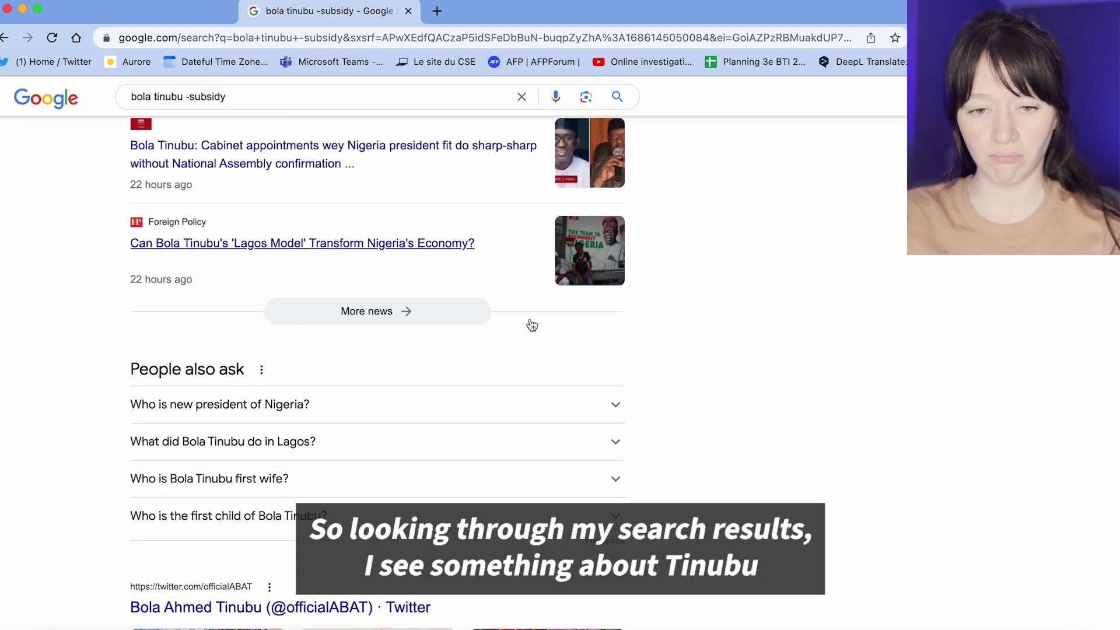
scroll(531, 325, "down", 3)
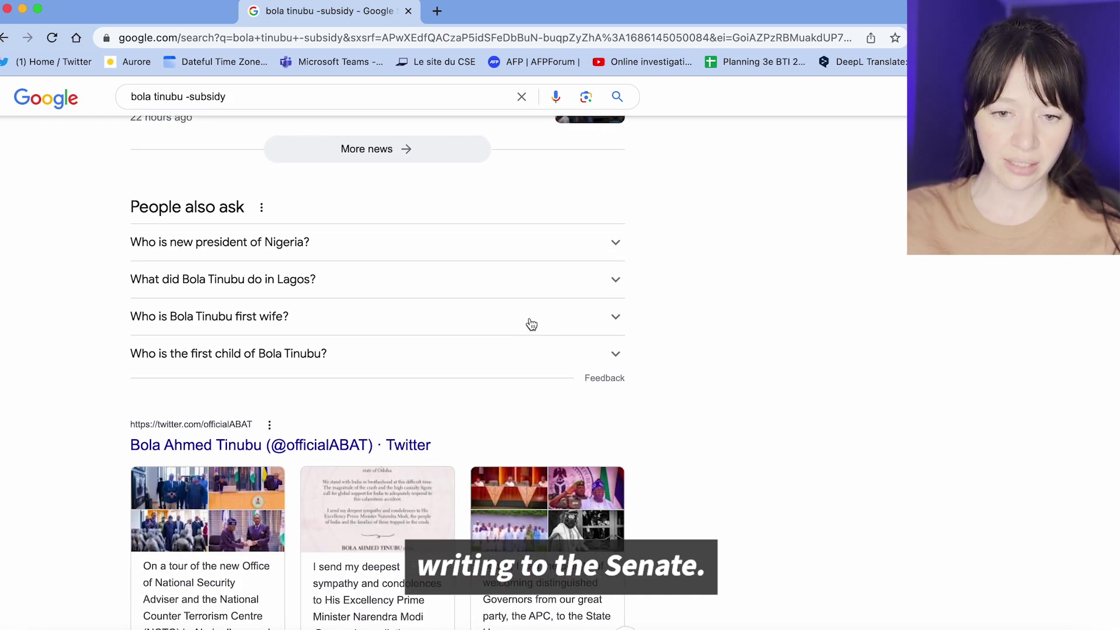
scroll(532, 325, "down", 2)
scroll(531, 325, "down", 2)
scroll(531, 325, "down", 2)
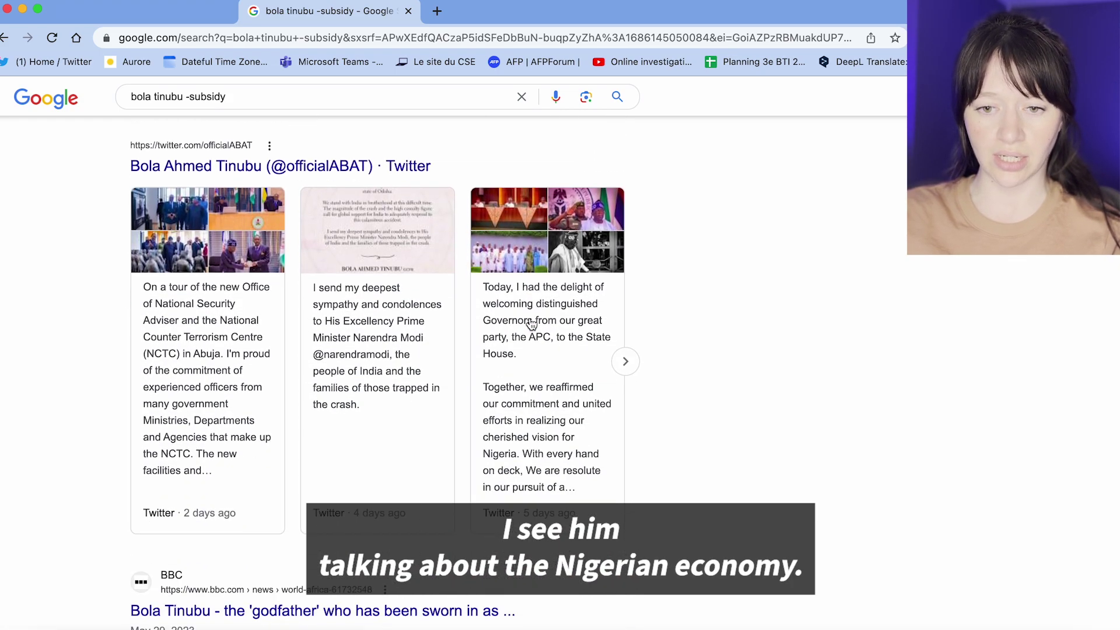
scroll(532, 324, "down", 7)
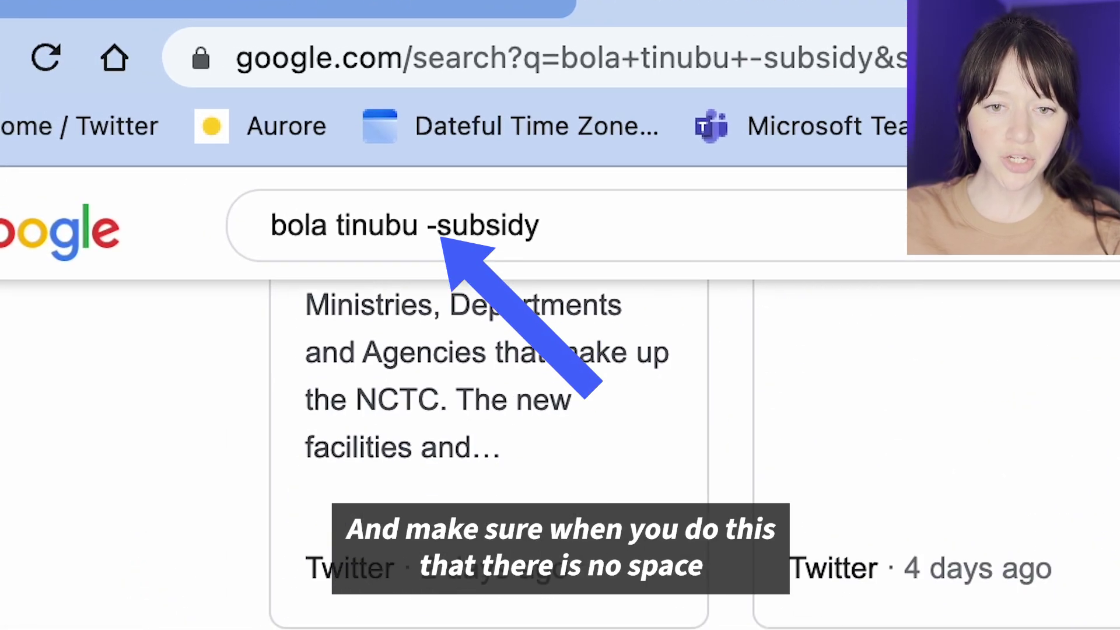
scroll(694, 449, "down", 5)
scroll(694, 449, "up", 2)
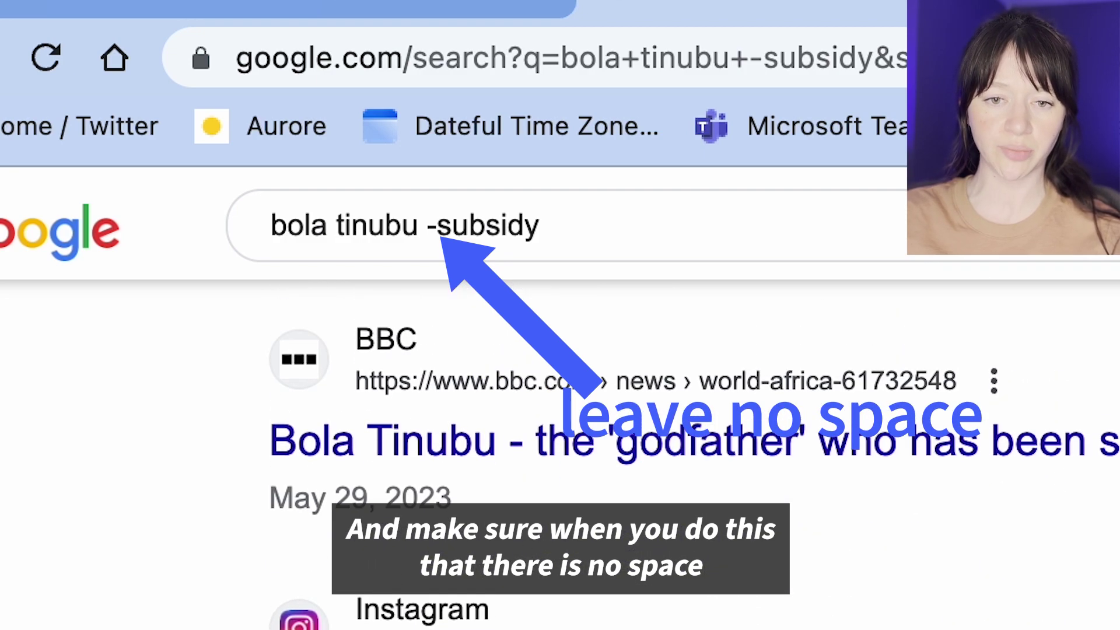
scroll(694, 455, "down", 2)
scroll(695, 455, "up", 2)
scroll(694, 455, "down", 5)
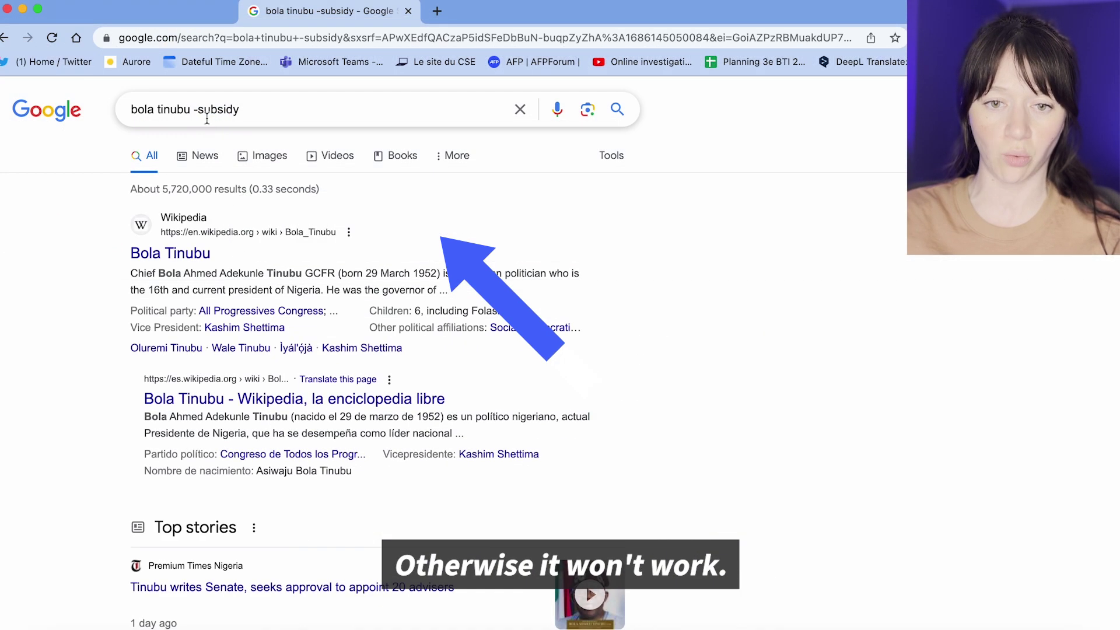
left_click(197, 109)
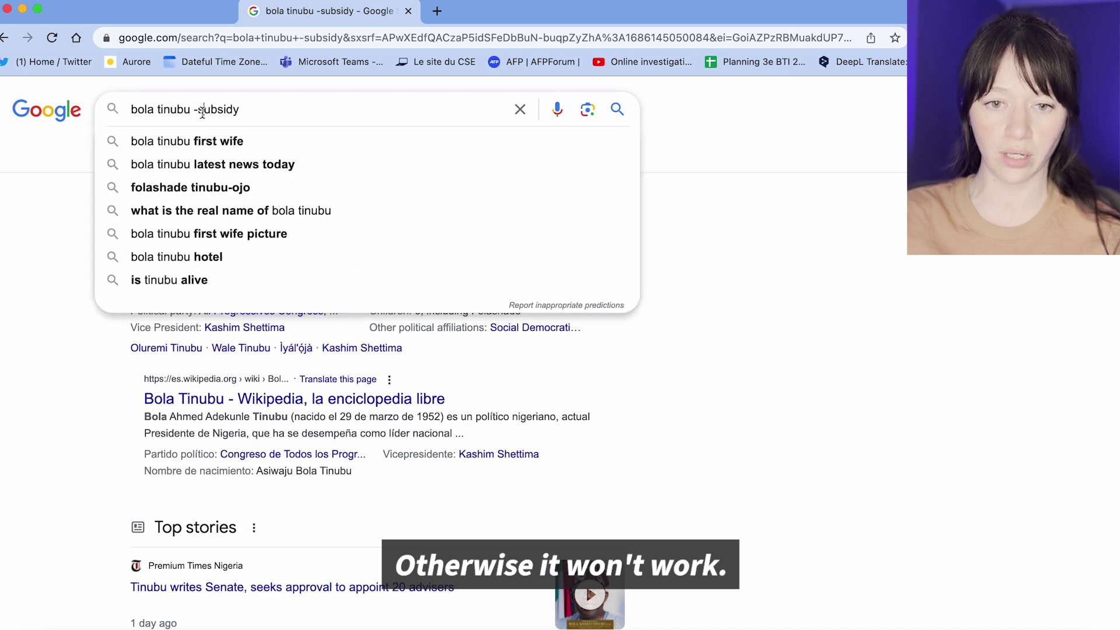
key("Escape")
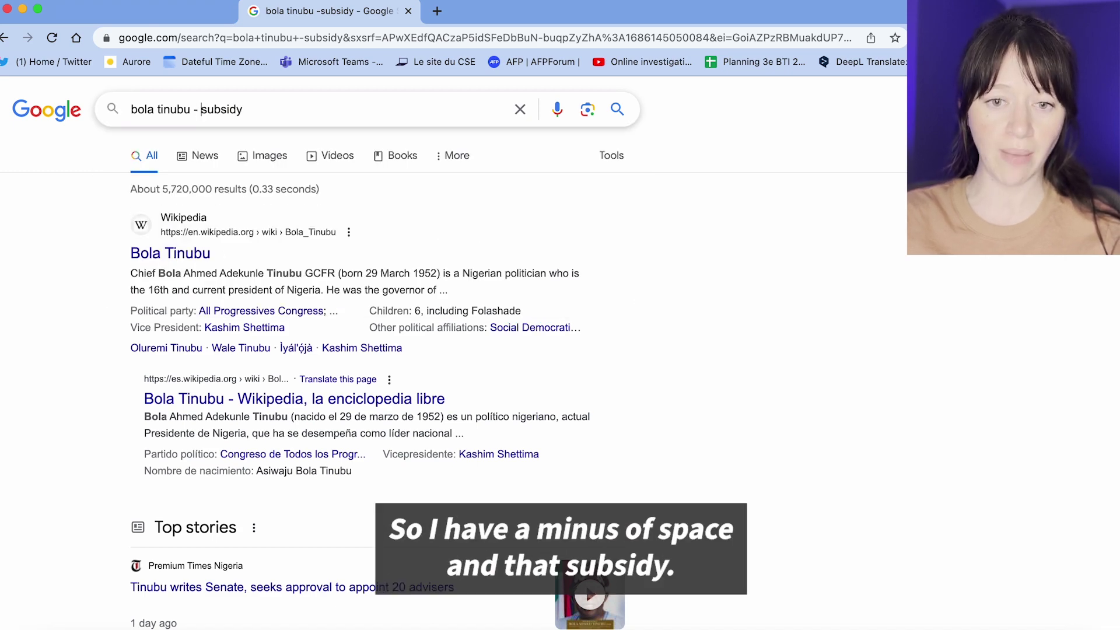
key("Return")
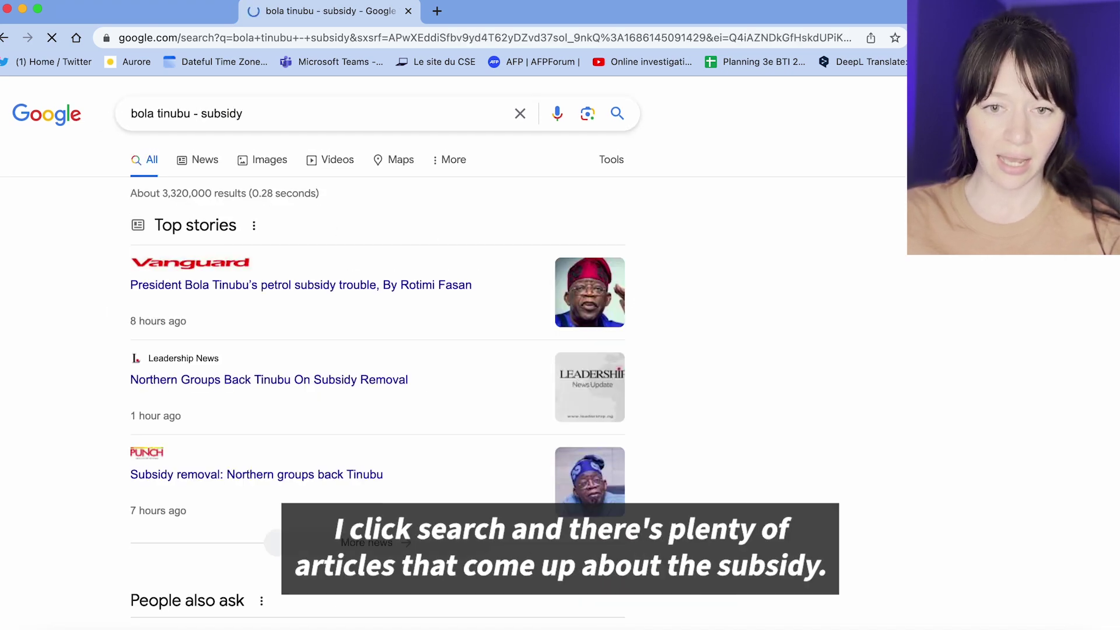
scroll(324, 225, "down", 3)
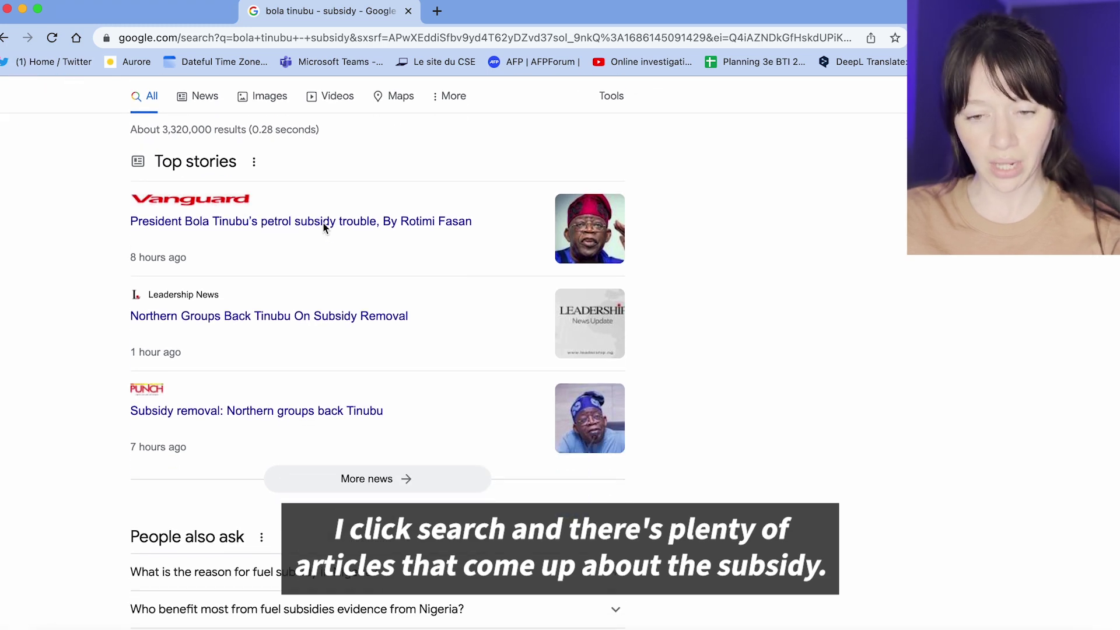
scroll(322, 228, "down", 1)
scroll(396, 258, "down", 2)
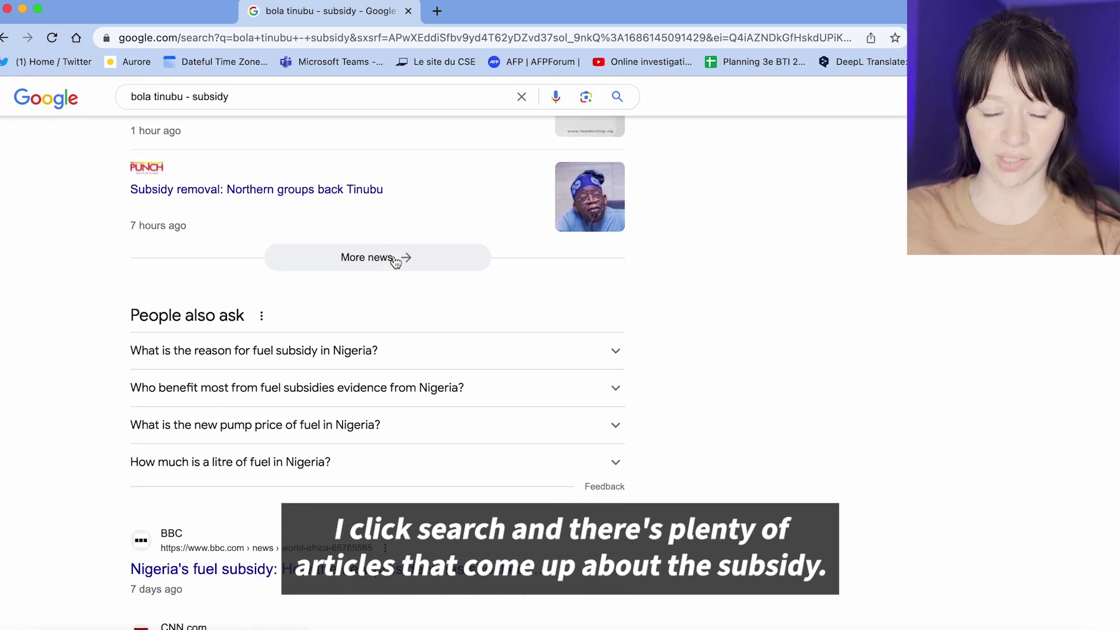
scroll(395, 262, "down", 1)
scroll(394, 261, "down", 1)
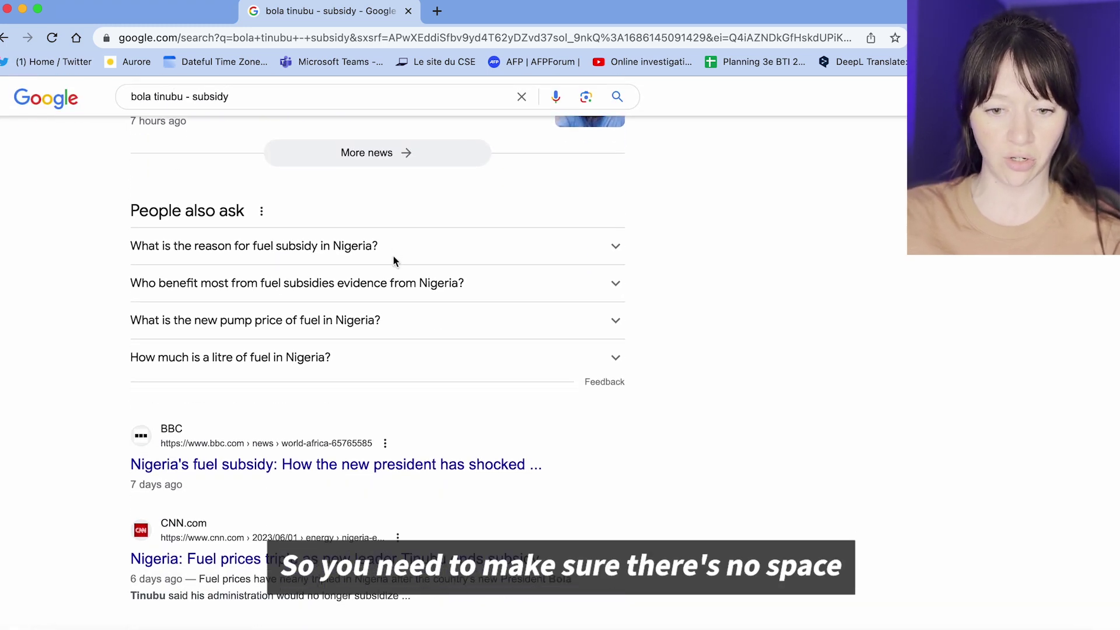
scroll(395, 261, "down", 2)
scroll(394, 261, "up", 3)
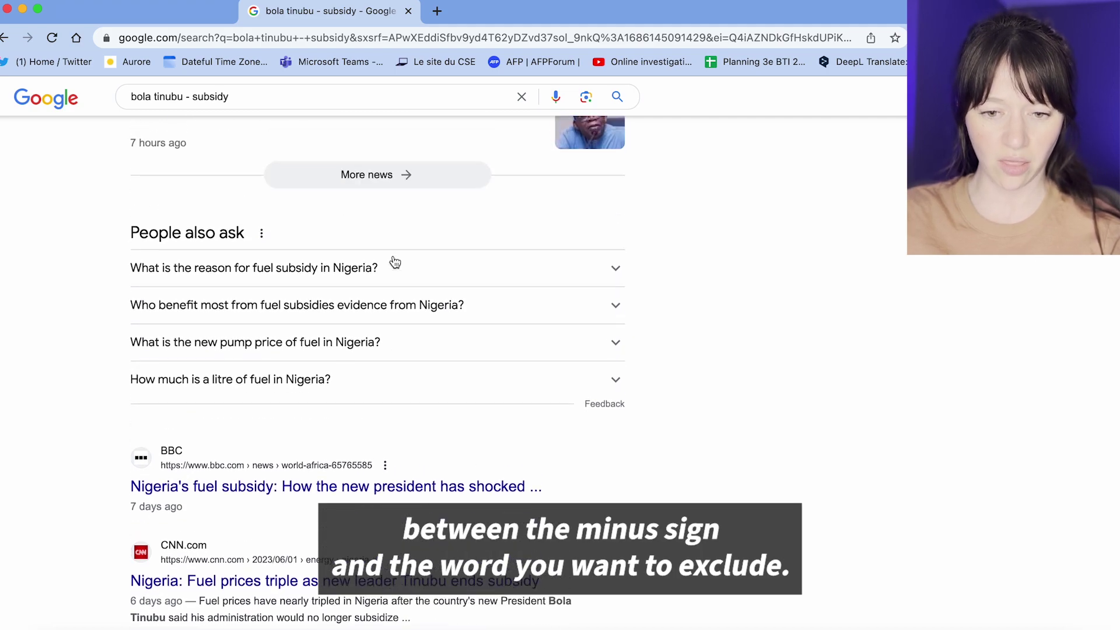
scroll(395, 262, "down", 10)
scroll(387, 263, "up", 15)
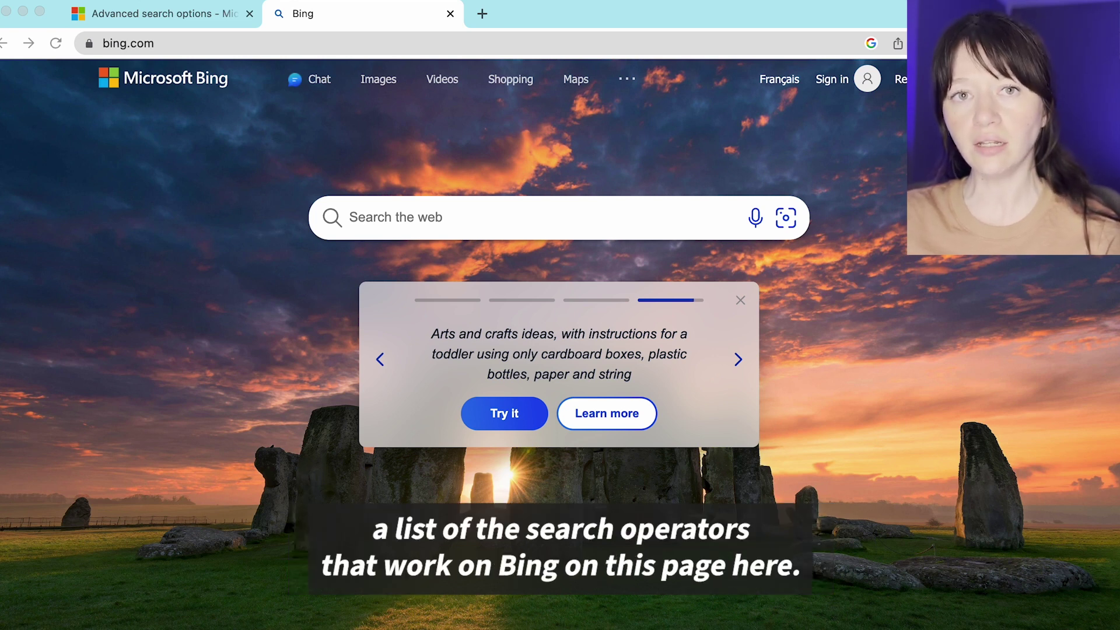
- Show Bing's Advanced search options page on Microsoft Support
left_click(131, 12)
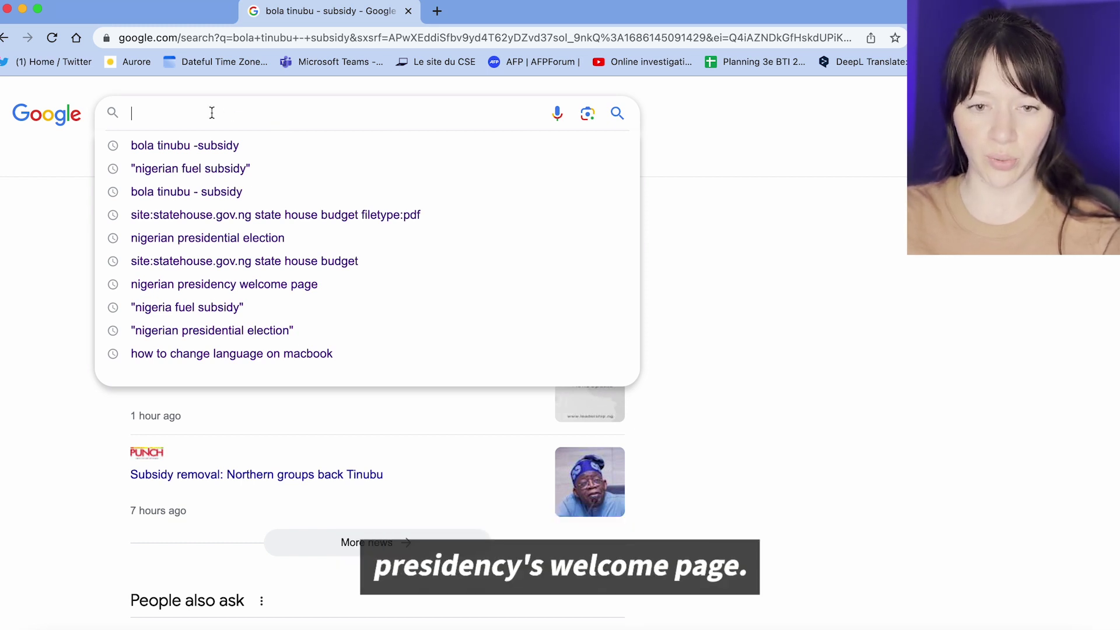
- Search Google for "presidency's welcome page nigeria"
type("presidency's welcome b")
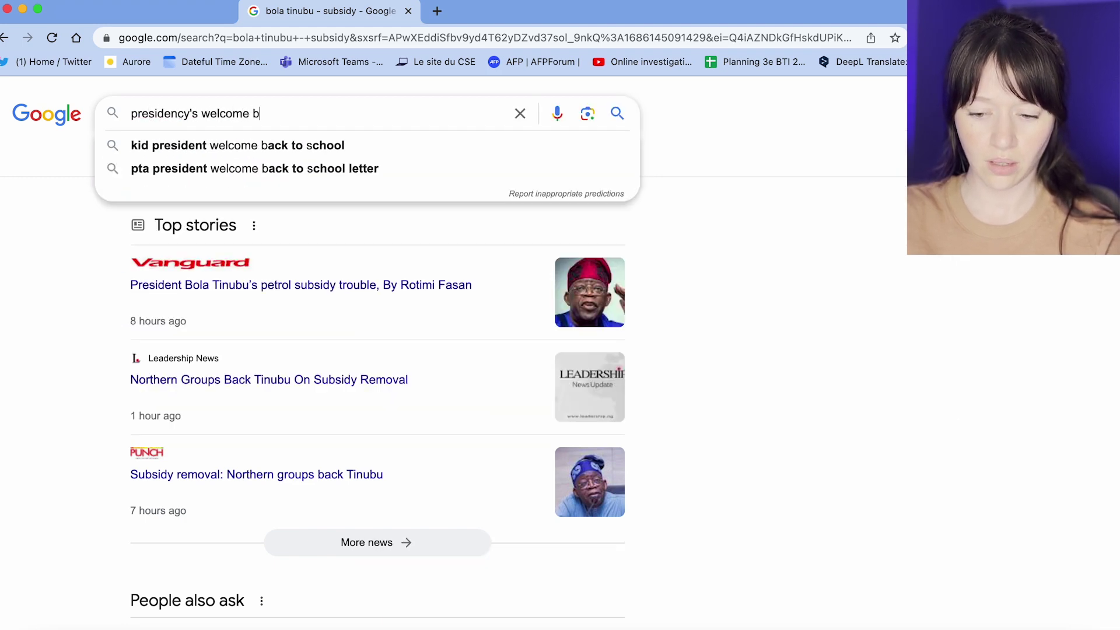
key("BackSpace")
type("page nigeria")
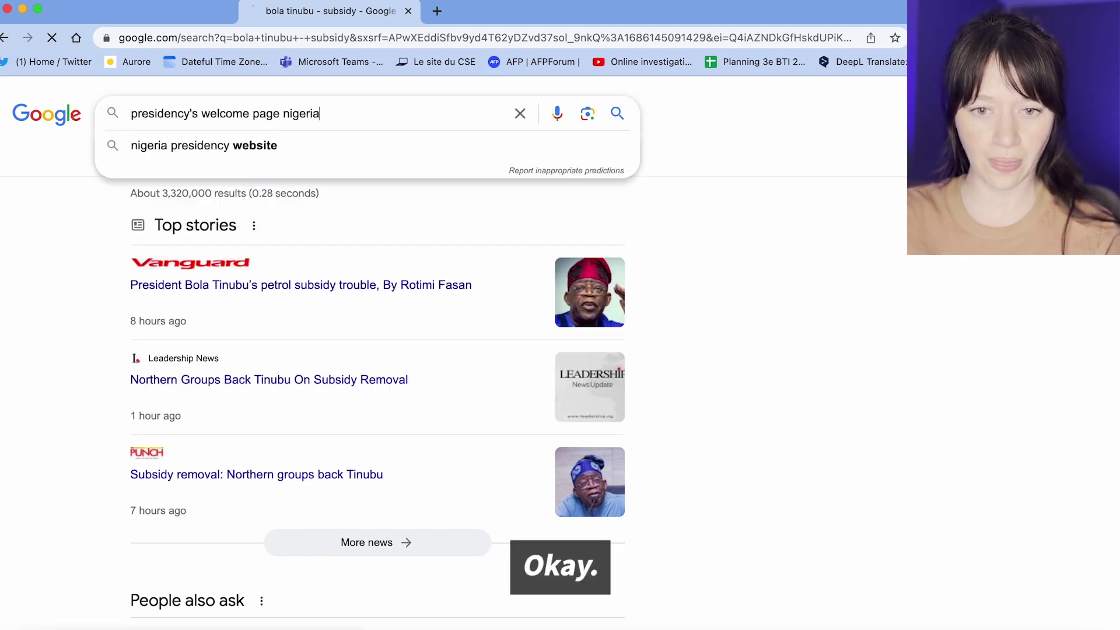
key("Return")
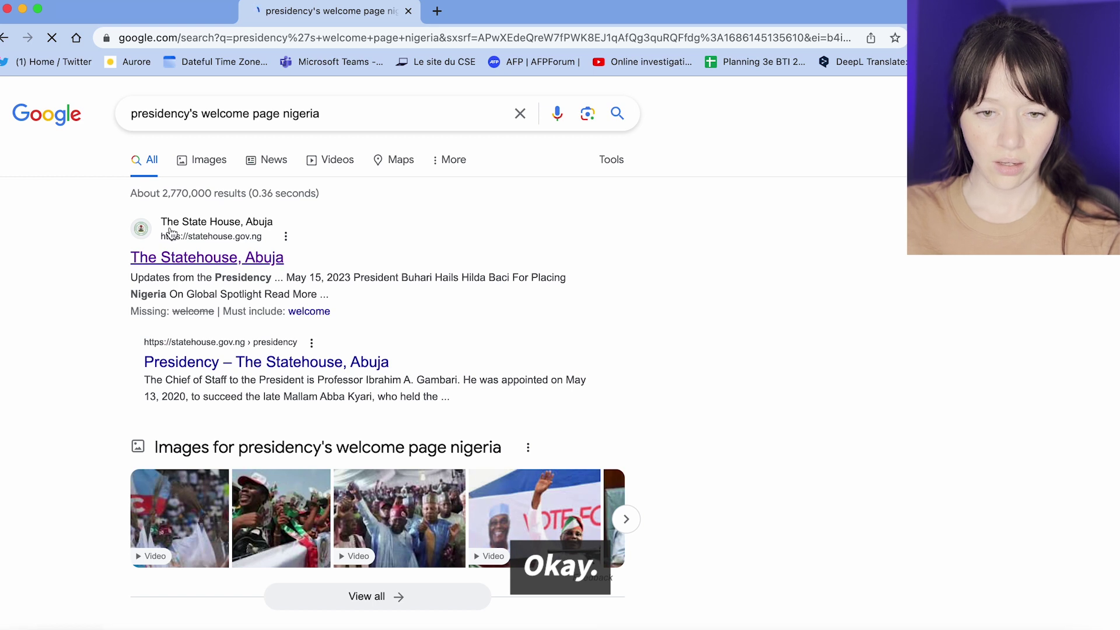
- Open The Statehouse, Abuja result and select its statehouse.gov.ng address for copying
left_click(216, 261)
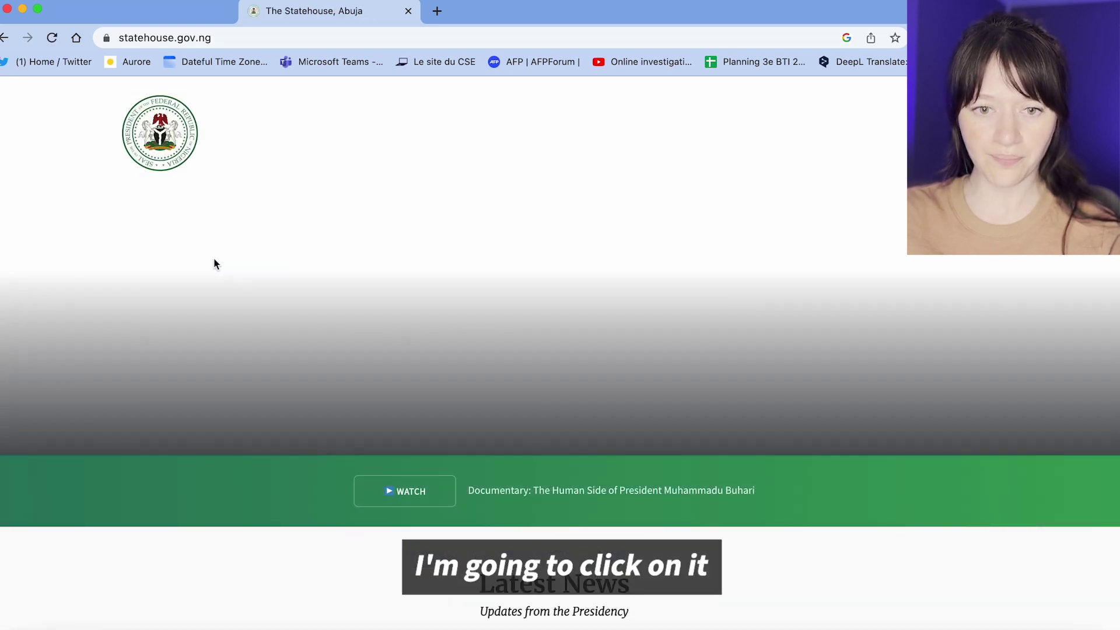
left_click(236, 37)
key("super+c")
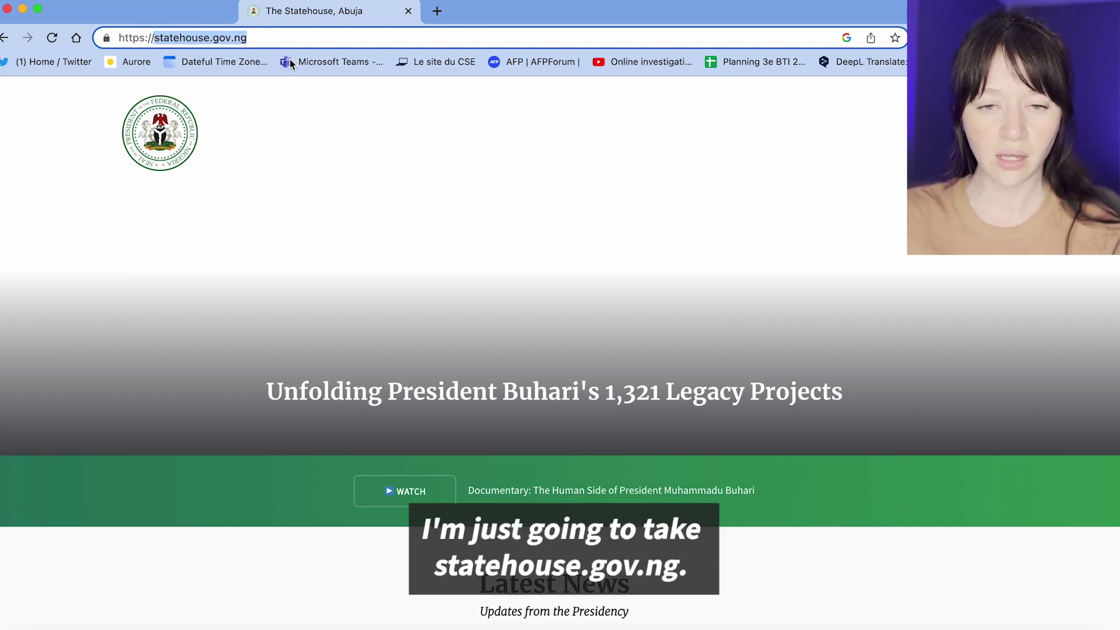
left_click(441, 12)
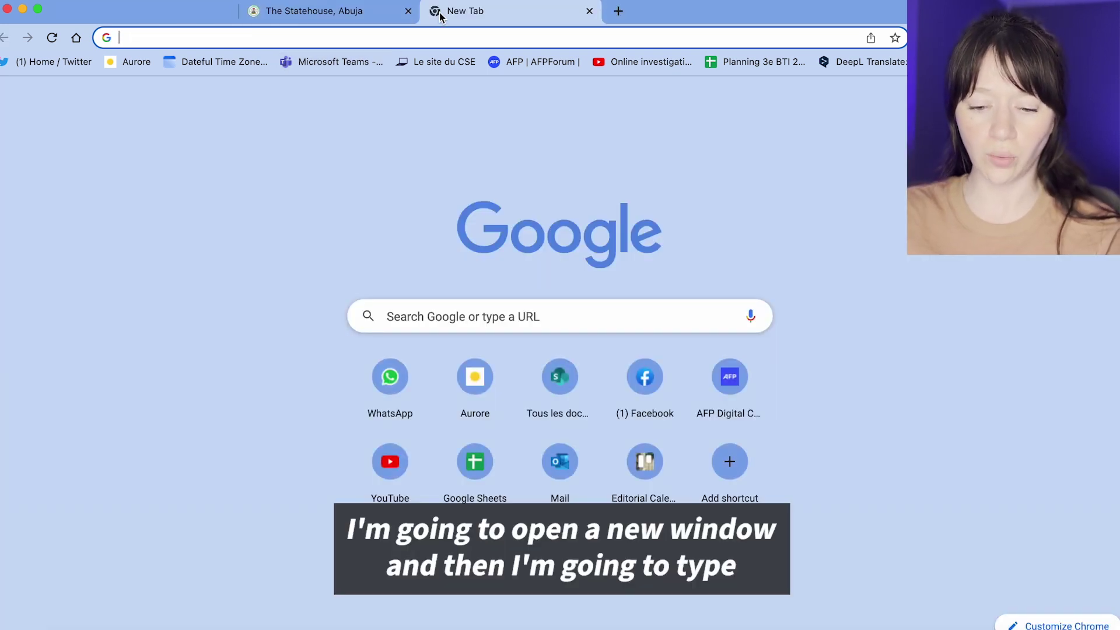
- Search site:statehouse.gov.ng State House budget and review the roughly 485 results
type("site:")
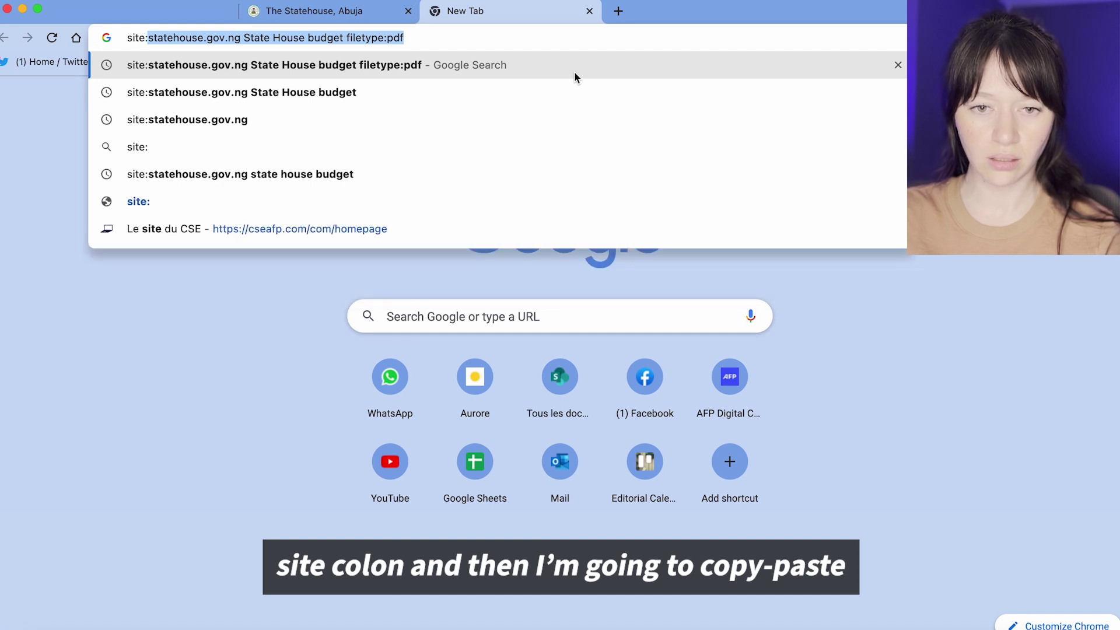
key("BackSpace")
key("super+v")
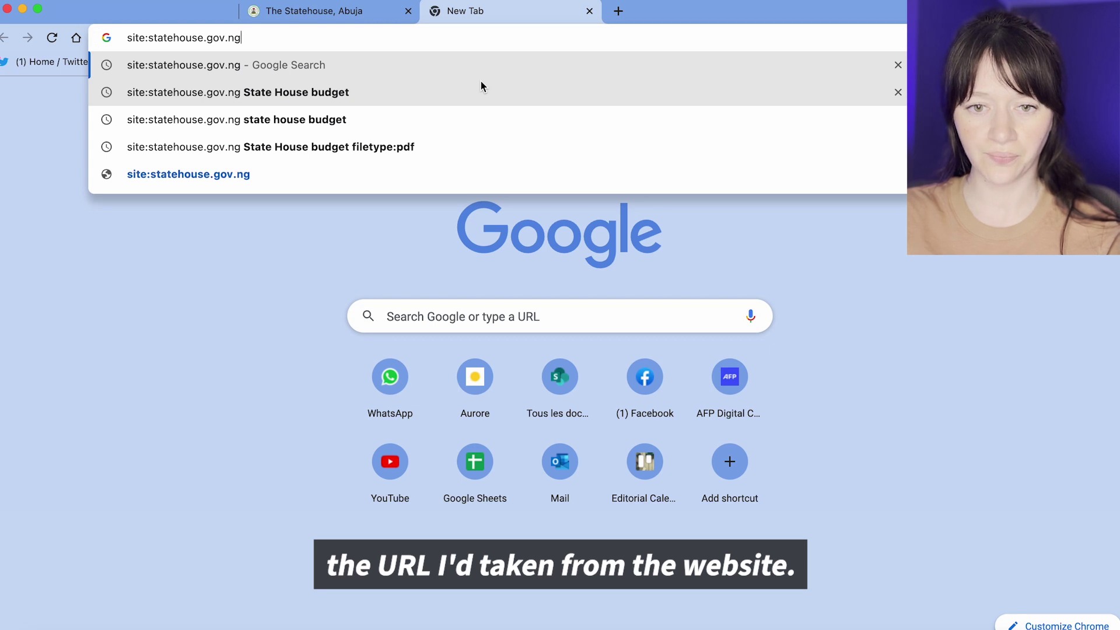
type("State")
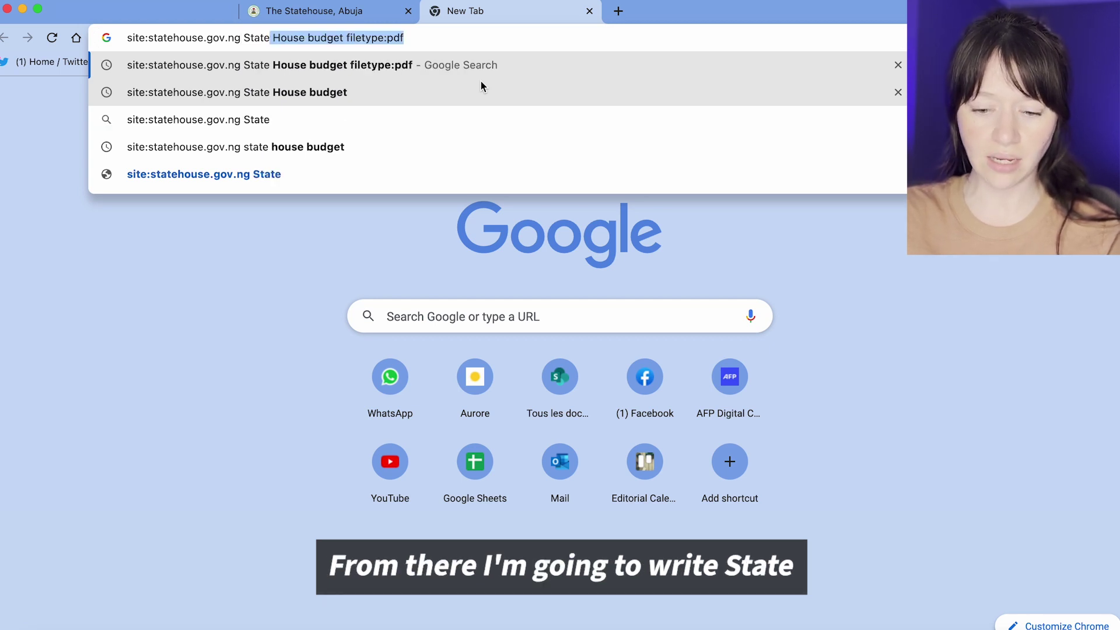
type(" House ")
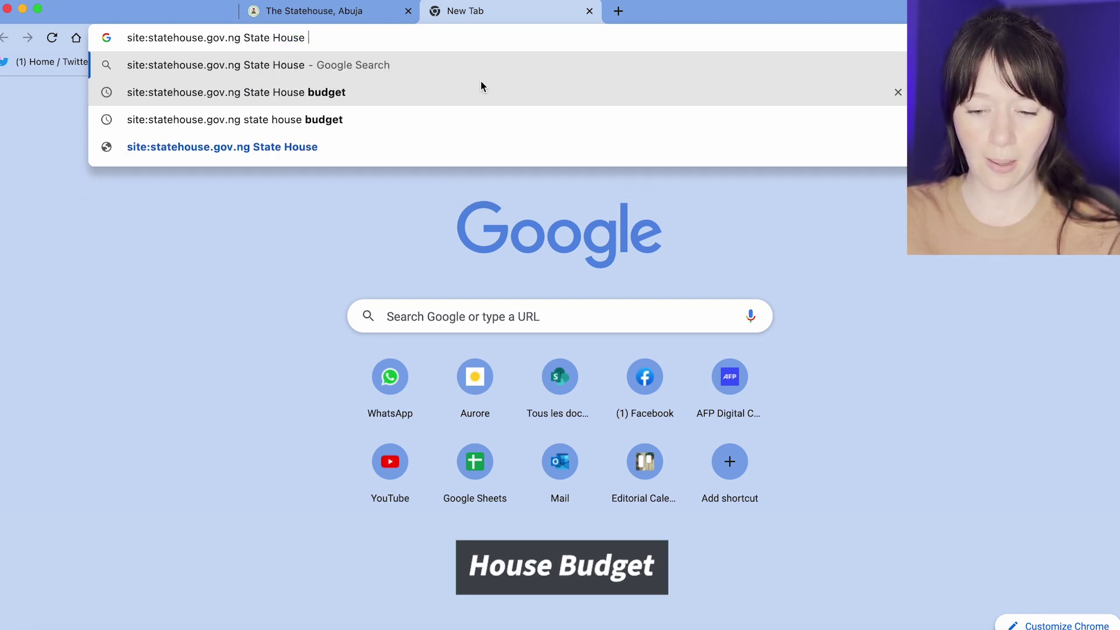
type("budget")
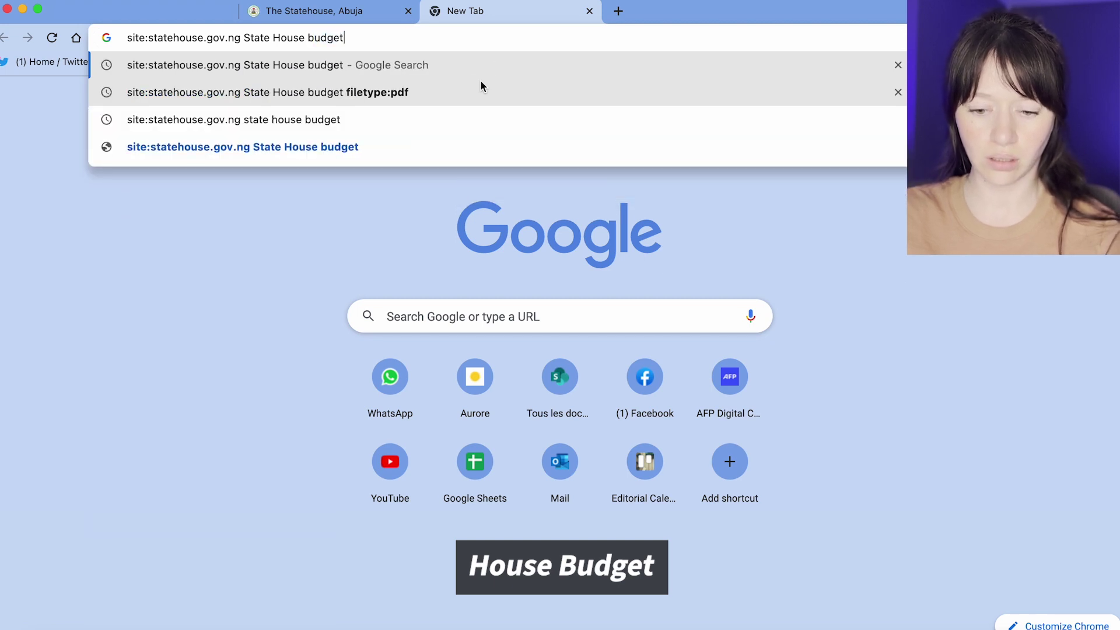
key("Return")
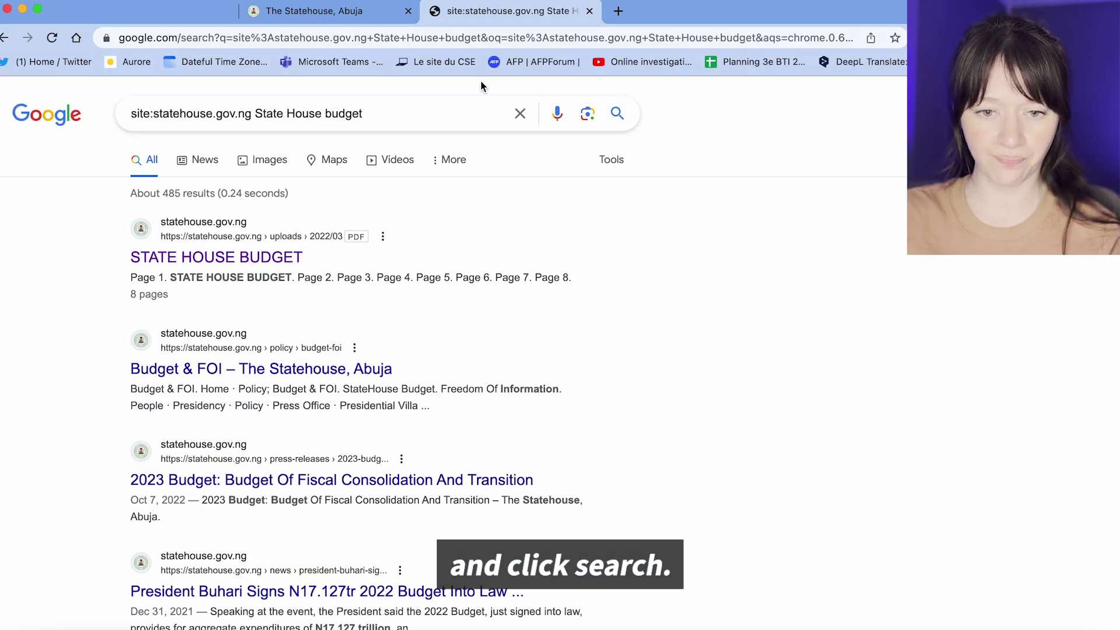
scroll(556, 237, "down", 1)
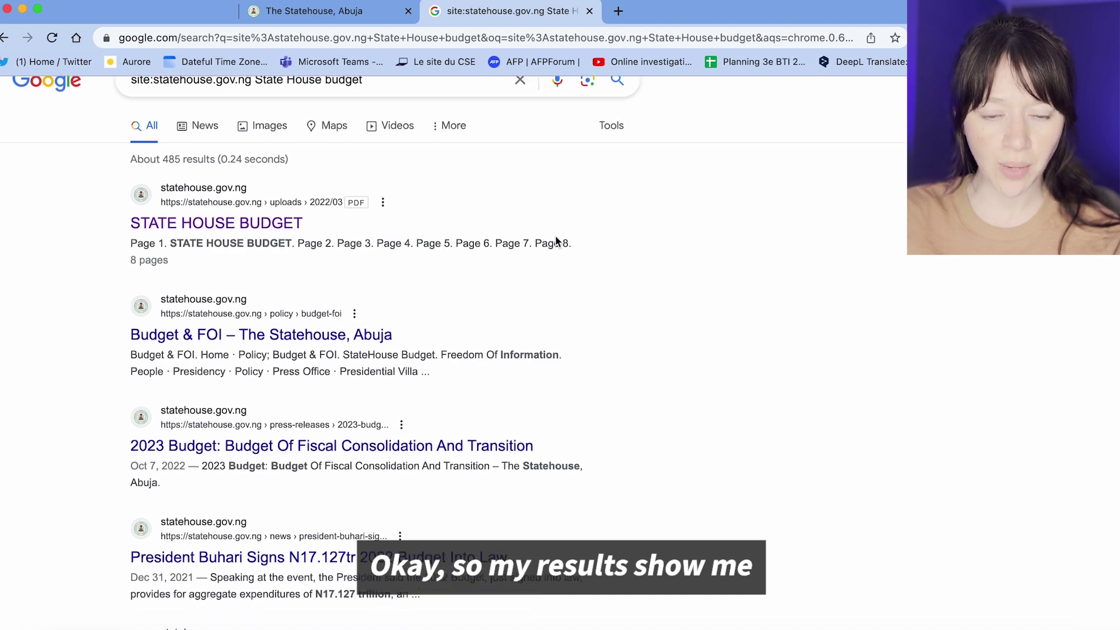
scroll(555, 236, "up", 1)
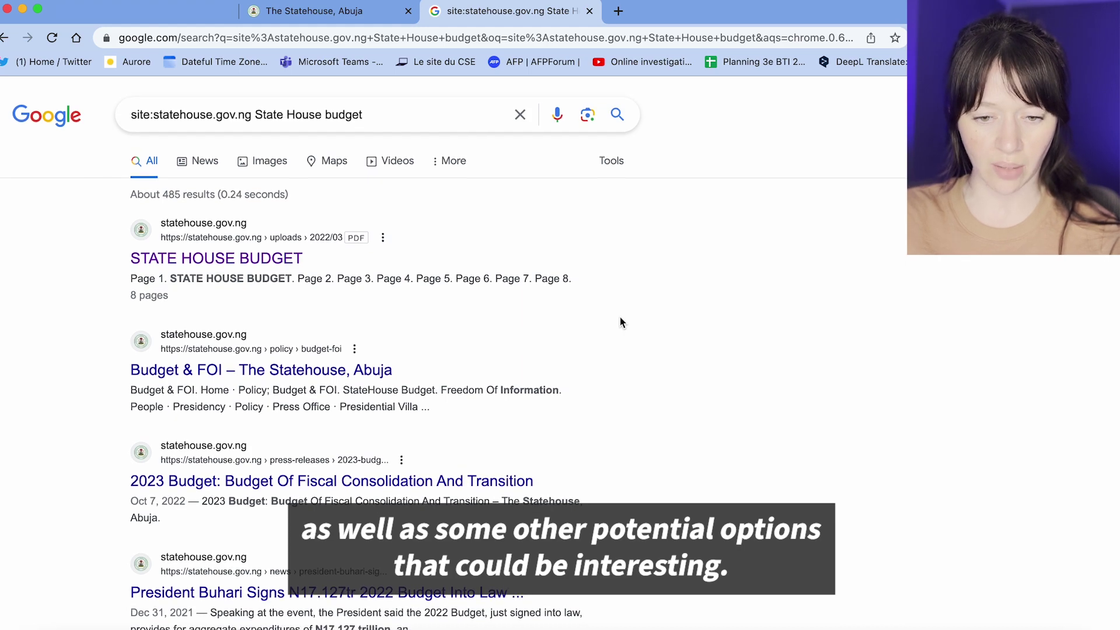
scroll(621, 322, "down", 1)
scroll(619, 322, "down", 3)
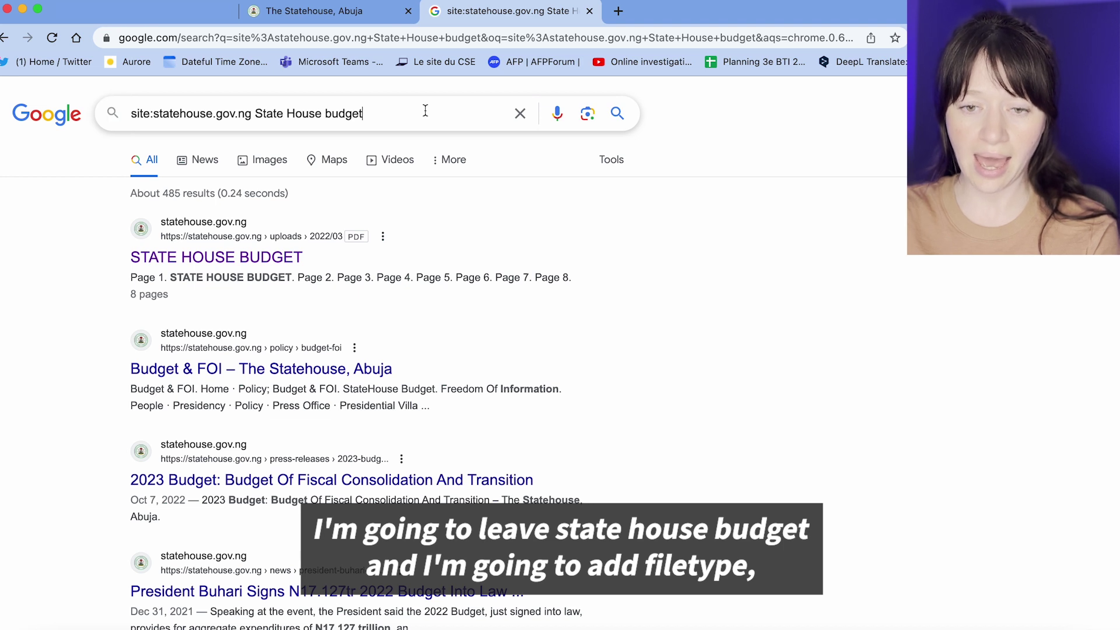
- Append filetype:pdf to narrow the statehouse.gov.ng budget search to about 37 PDF results
type("type")
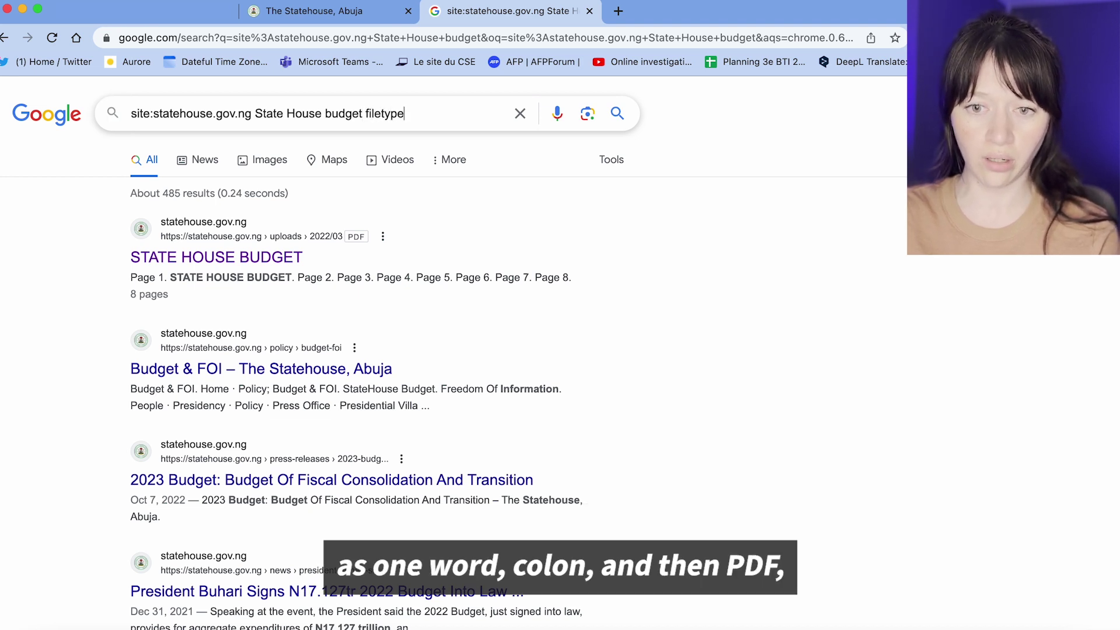
type(":pdf")
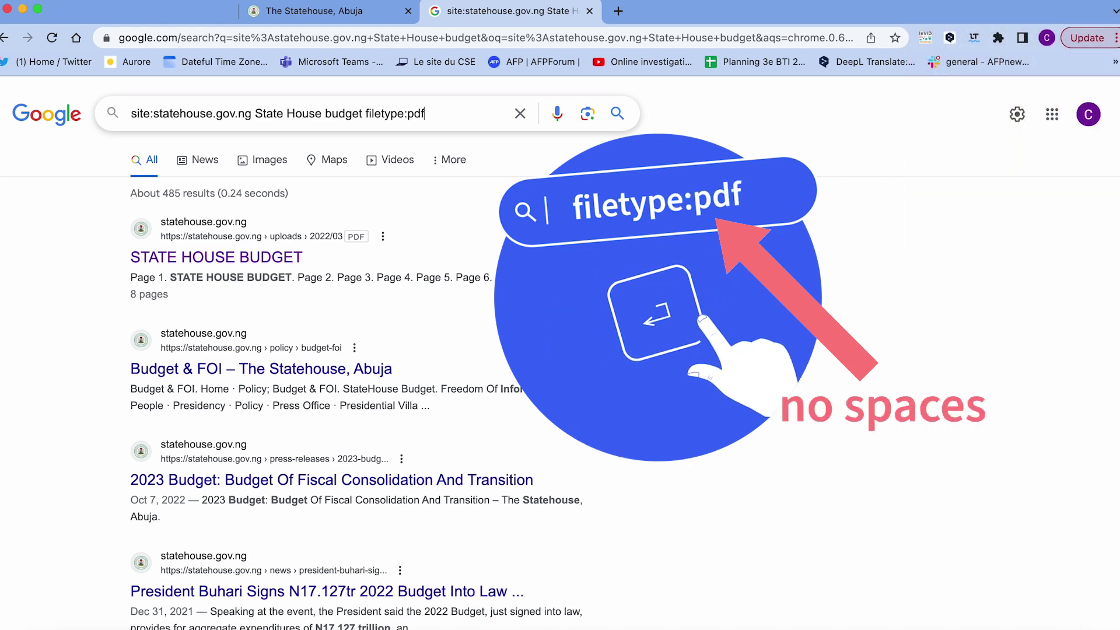
key("Return")
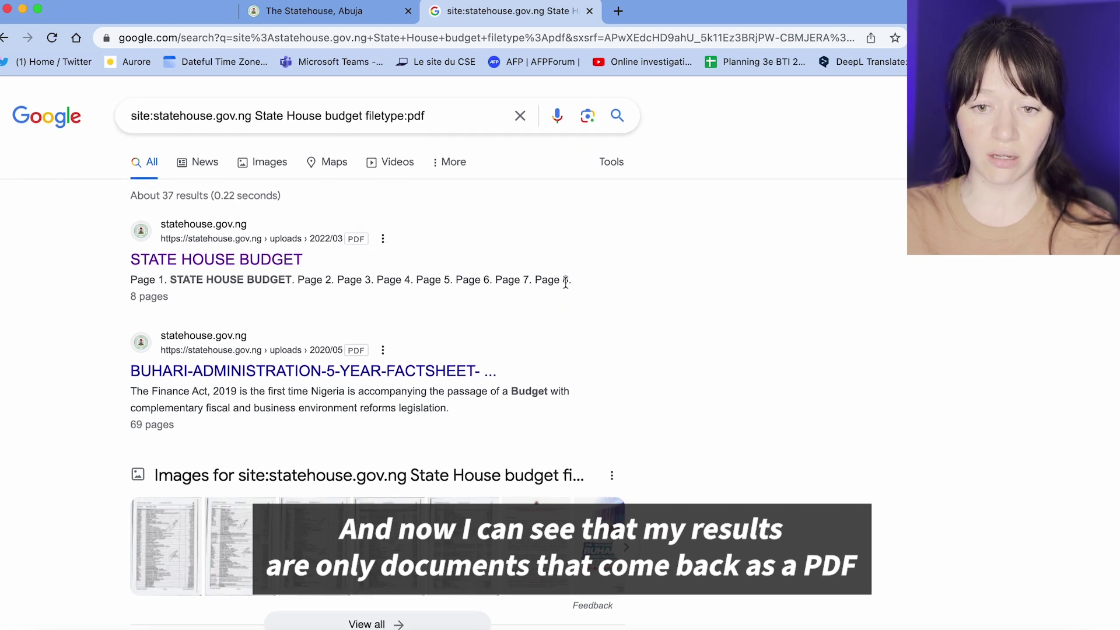
scroll(565, 283, "down", 2)
scroll(566, 283, "down", 2)
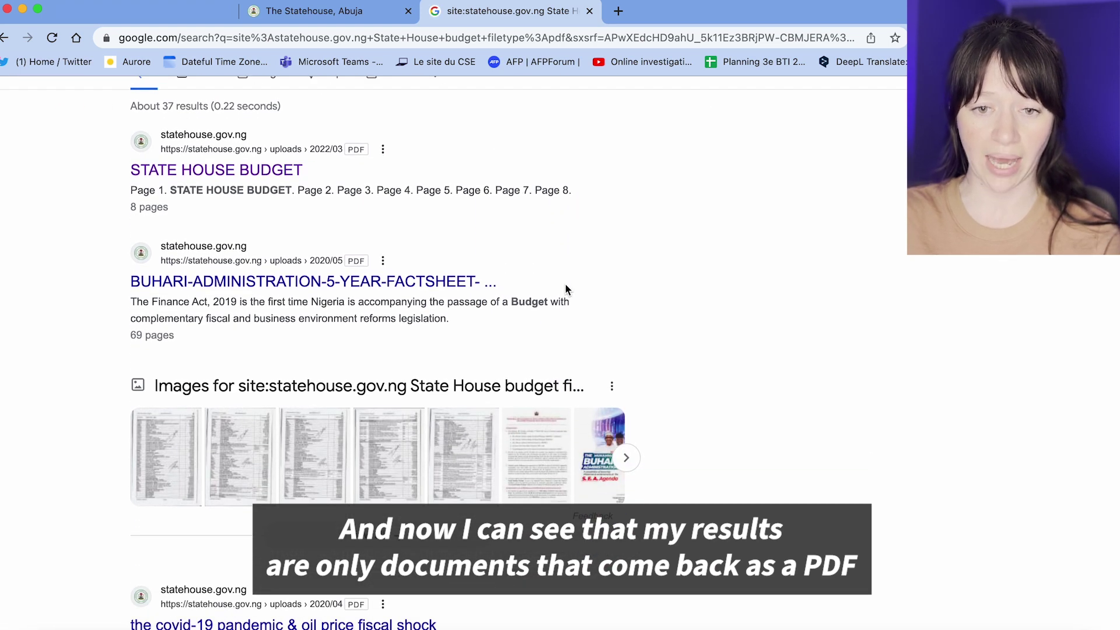
scroll(566, 286, "down", 2)
scroll(566, 293, "down", 1)
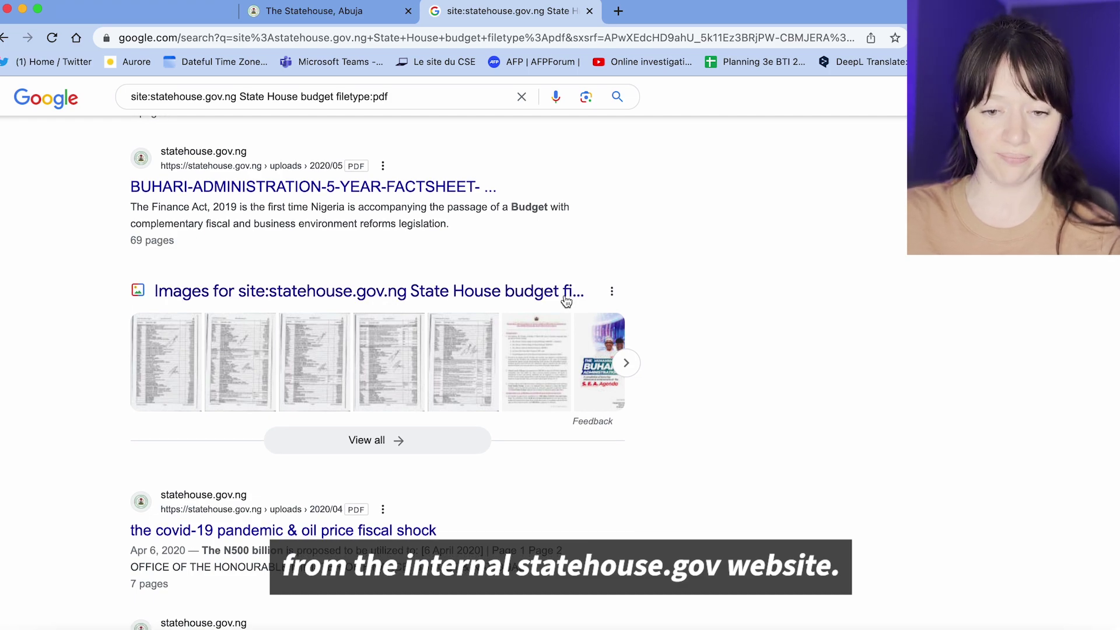
scroll(566, 300, "up", 1)
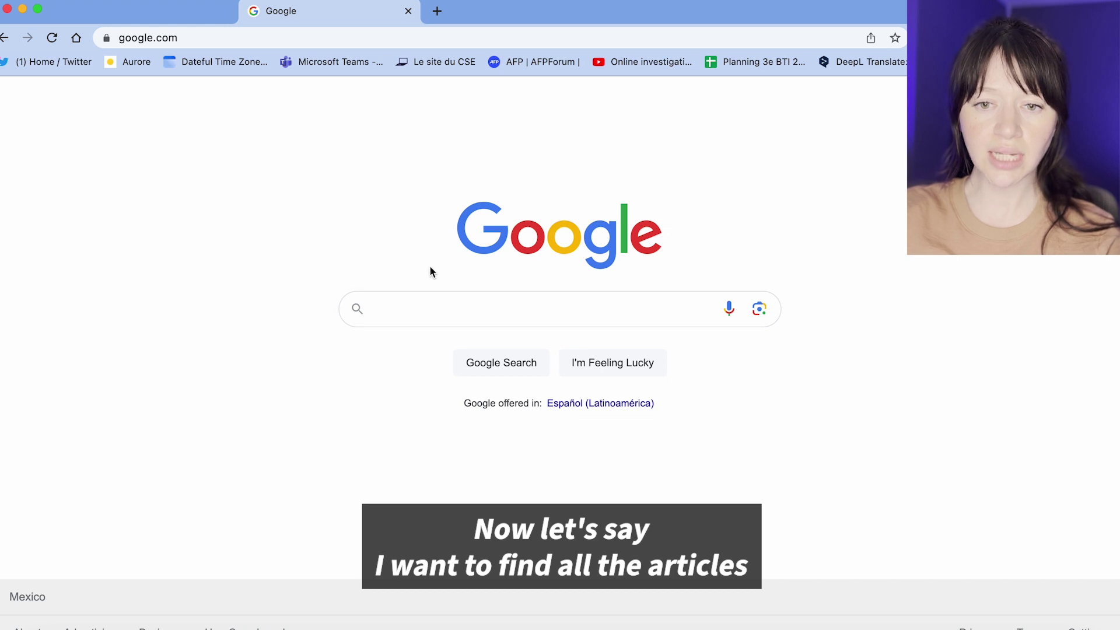
- Search Google for Nigerian presidential election
left_click(506, 317)
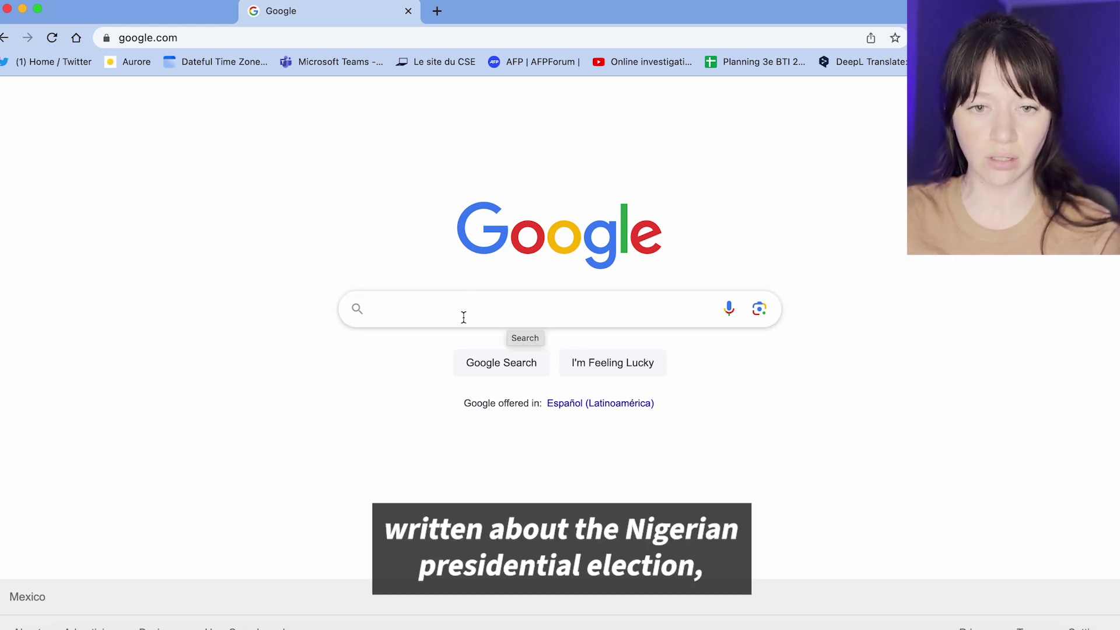
type("Nigerian prw")
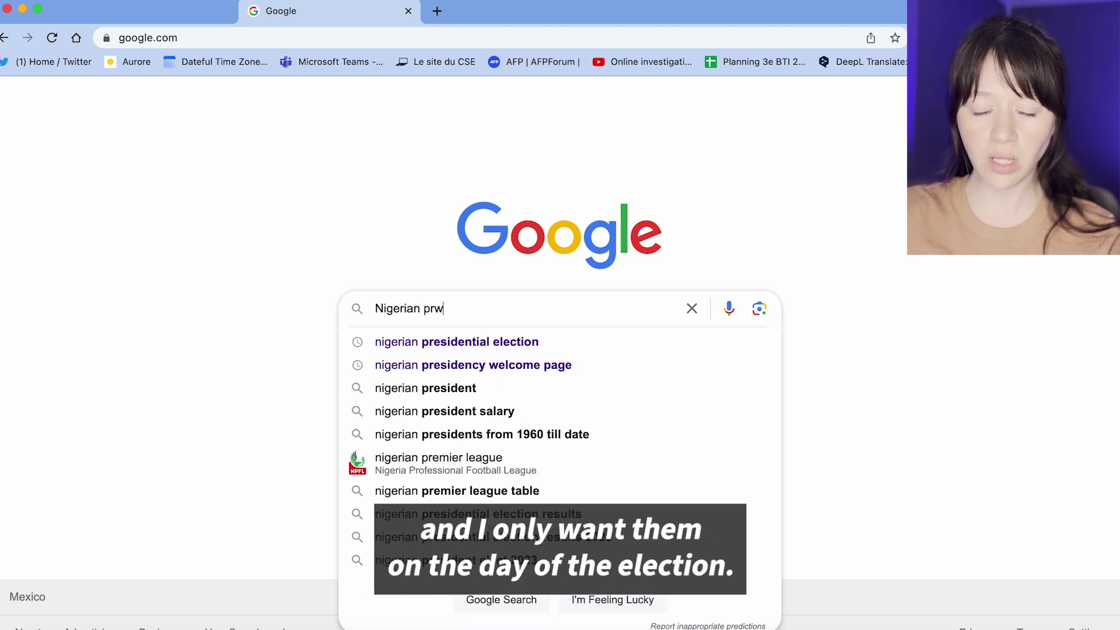
key("BackSpace")
type("esidi")
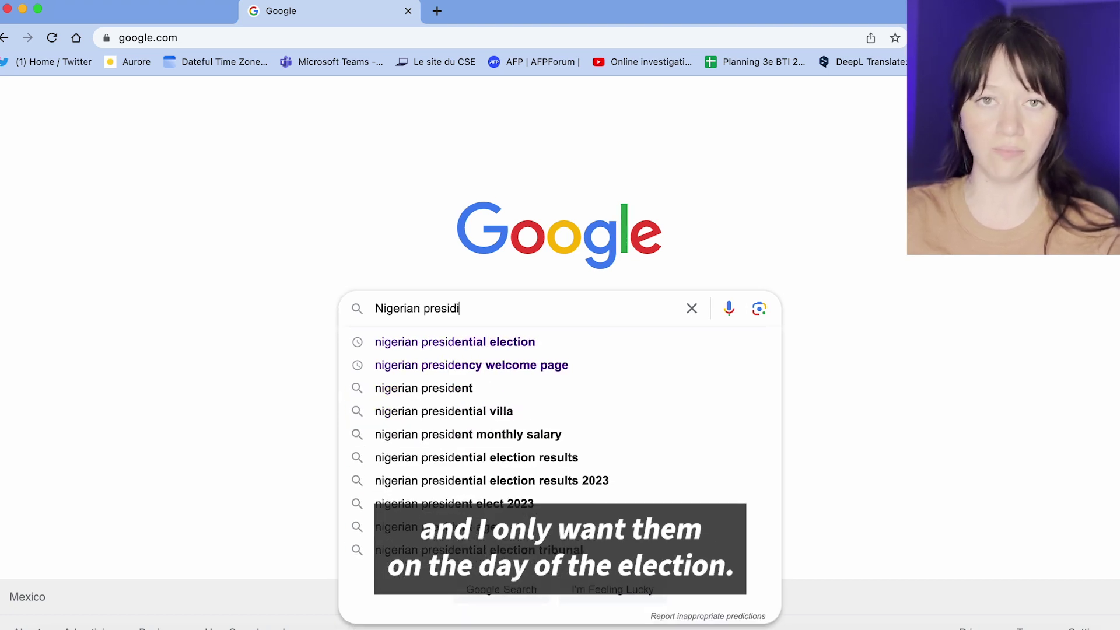
key("BackSpace")
type("enital e")
key("BackSpace")
key("BackSpace")
key("BackSpace")
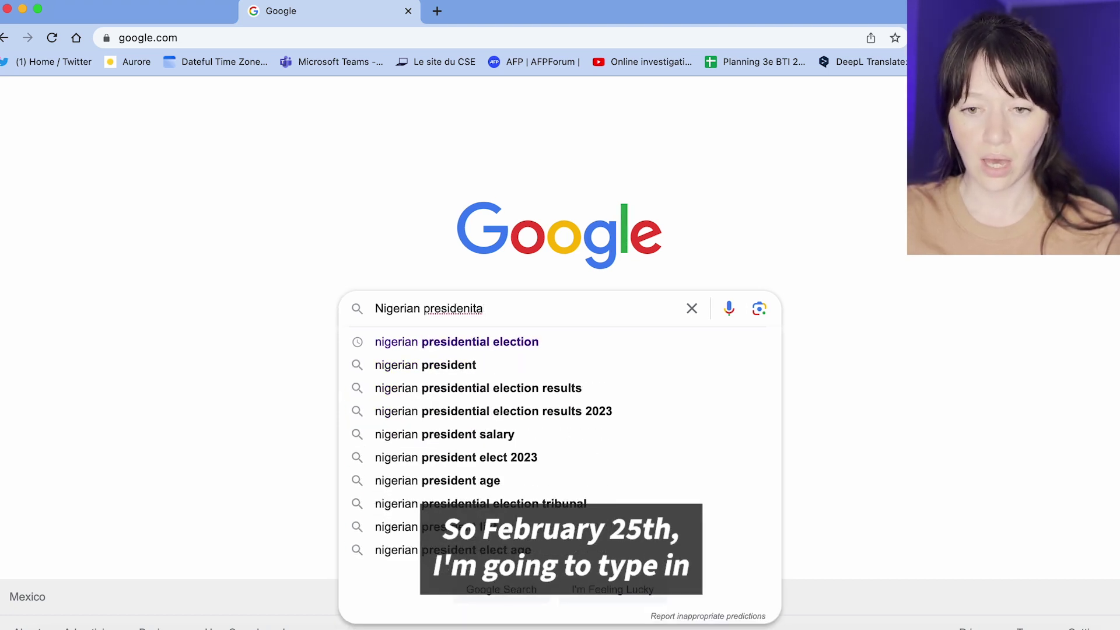
key("BackSpace")
key("BackSpace")
key("BackSpace")
type("tiel")
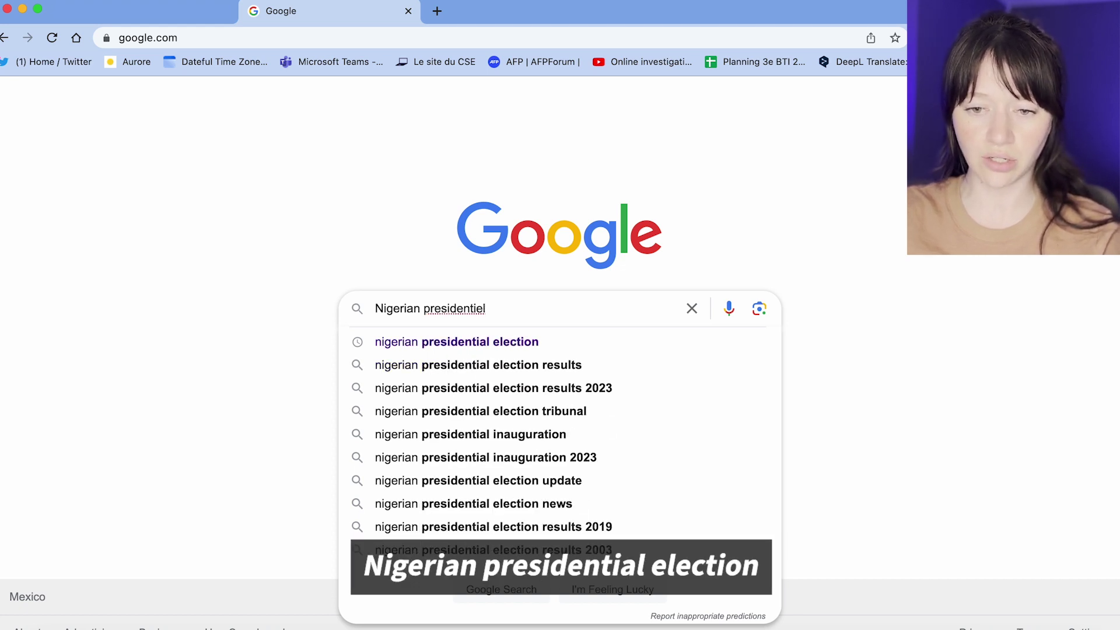
key("BackSpace")
key("BackSpace")
key("BackSpace")
type("al election")
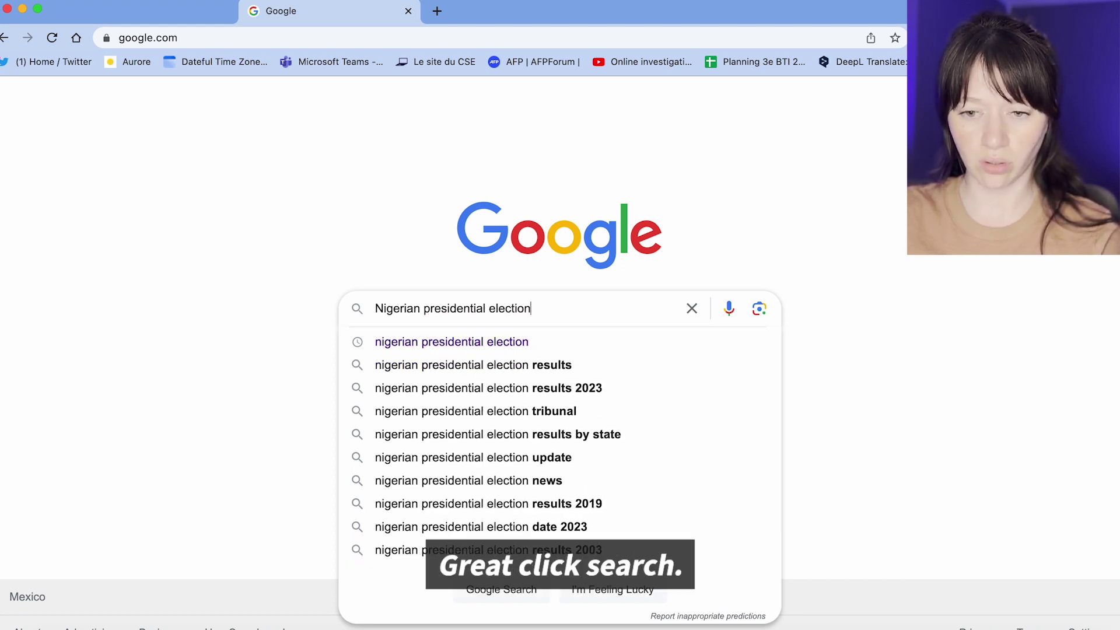
key("Return")
- Scroll through the roughly 6,690,000 results with articles dated from March 2023 onward
scroll(376, 374, "down", 10)
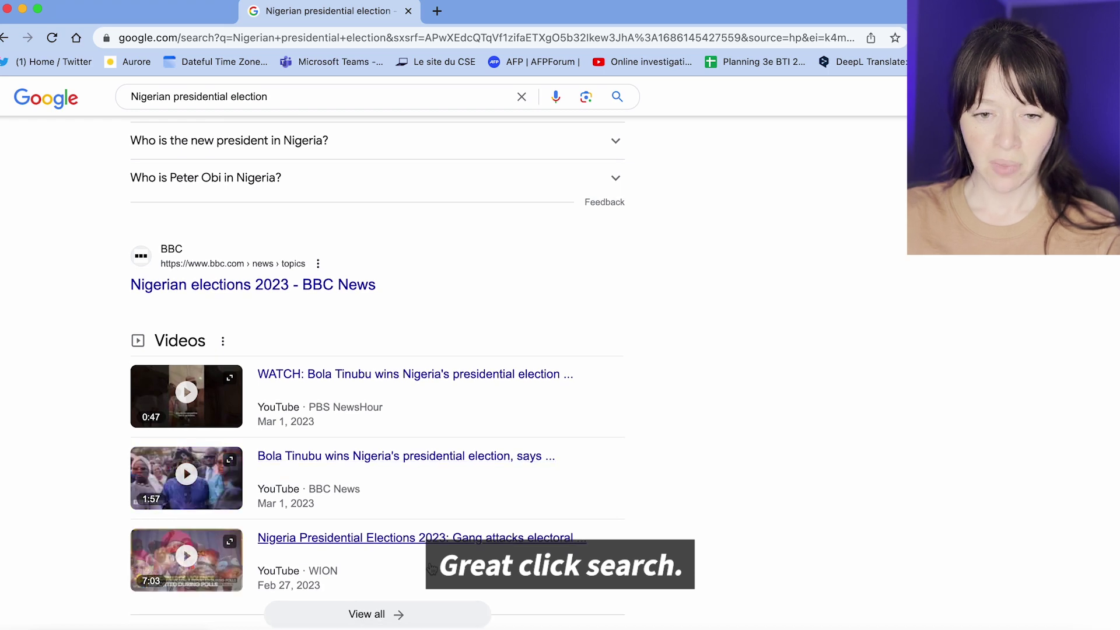
scroll(377, 373, "down", 4)
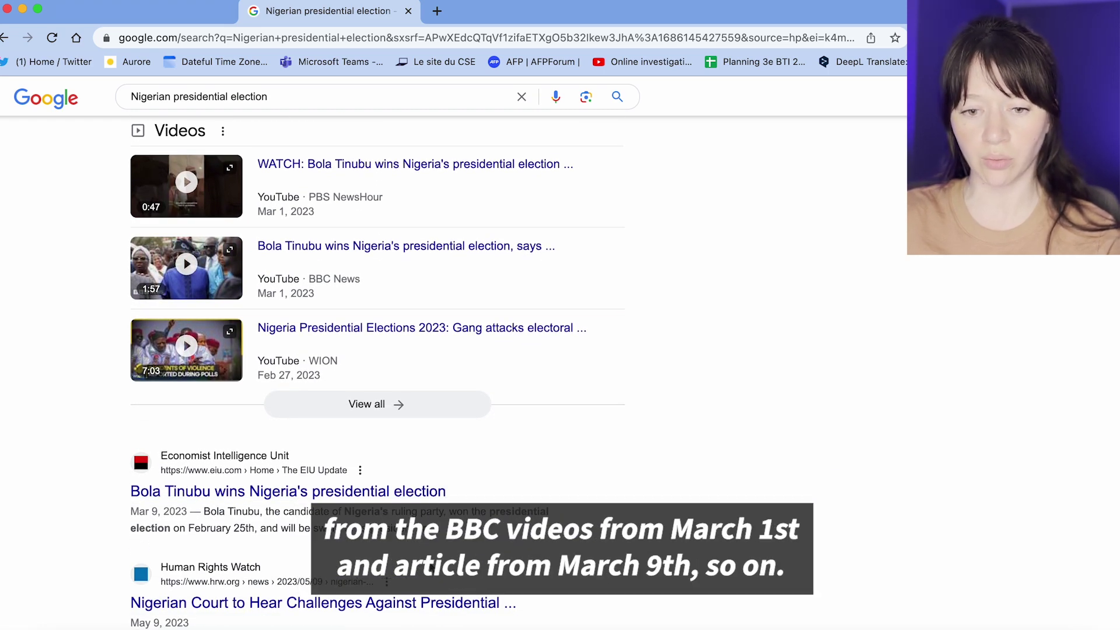
scroll(438, 435, "down", 3)
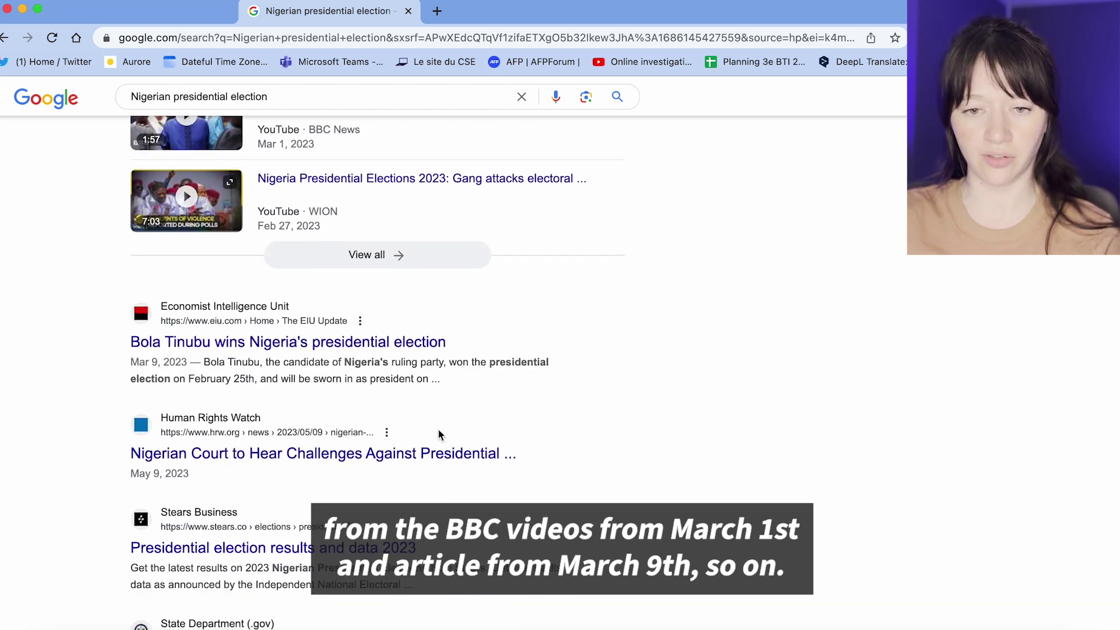
scroll(439, 435, "down", 15)
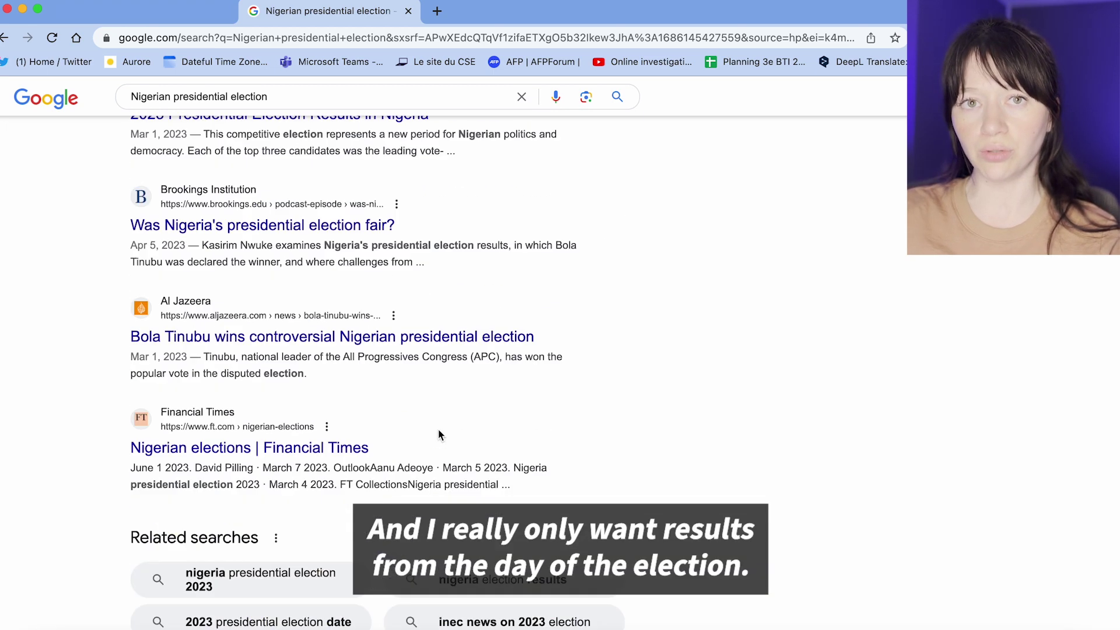
scroll(438, 434, "up", 20)
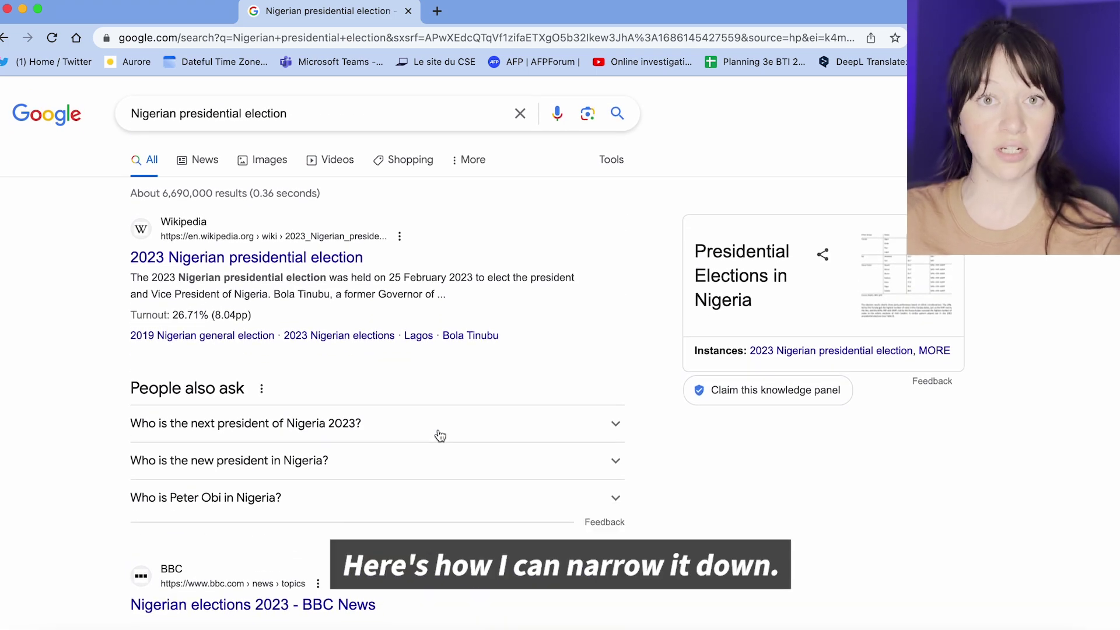
scroll(331, 221, "down", 10)
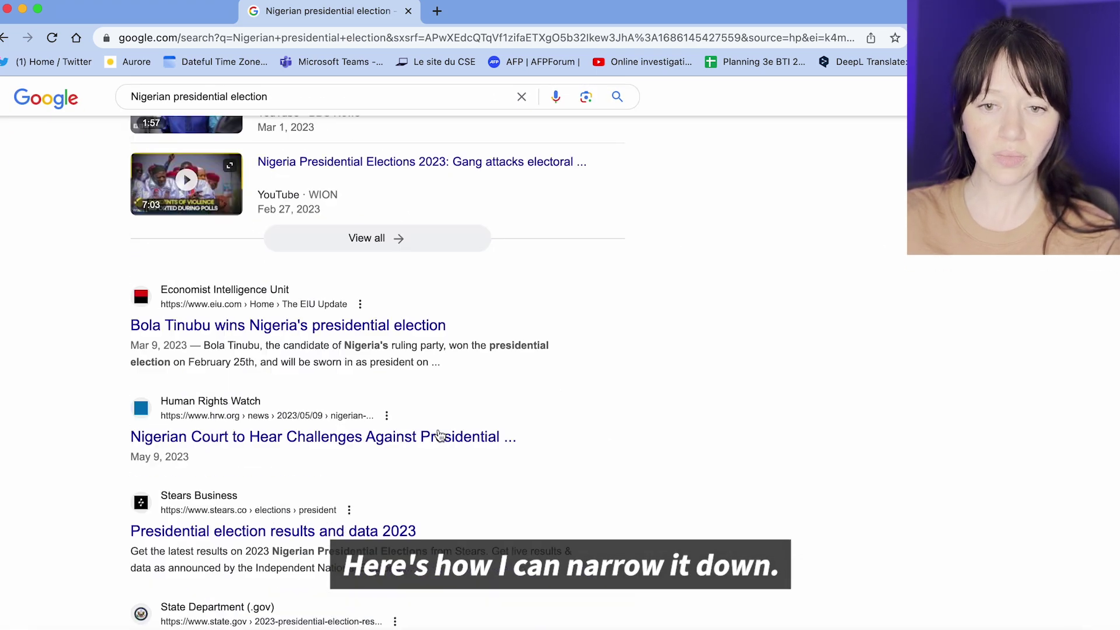
scroll(439, 435, "up", 10)
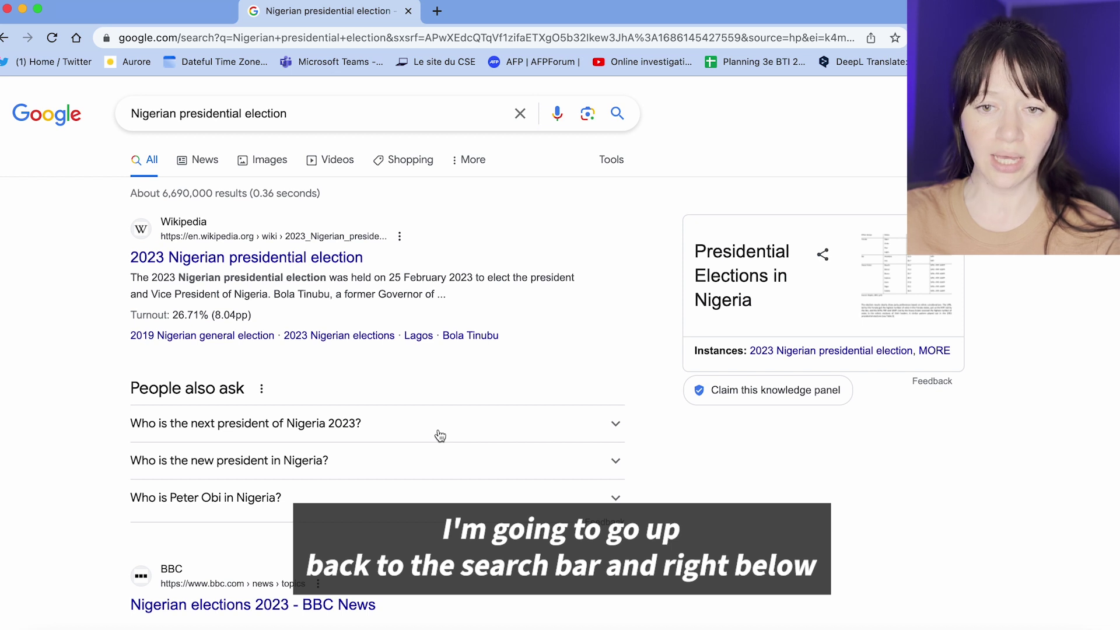
- Apply a custom date range of February 25, 2023 through Tools > Any time
left_click(620, 171)
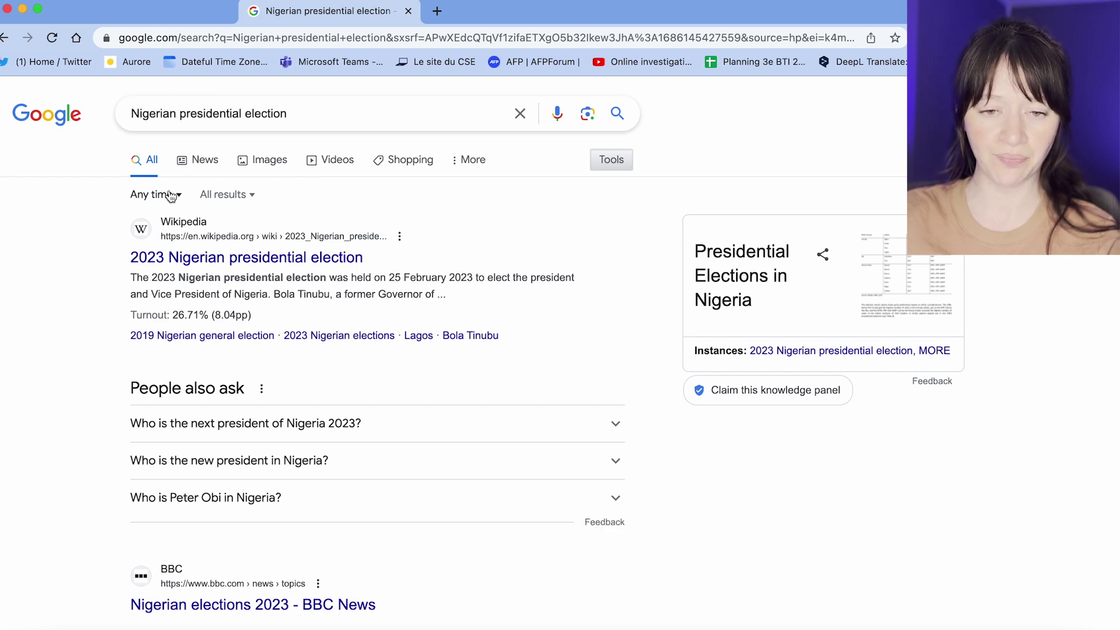
left_click(170, 196)
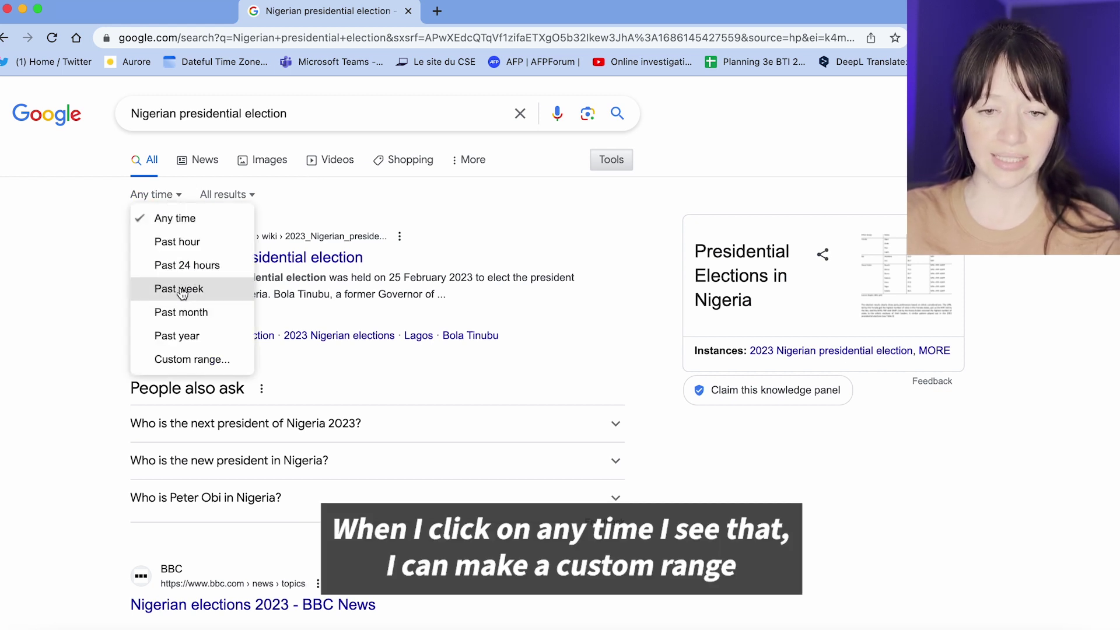
left_click(183, 361)
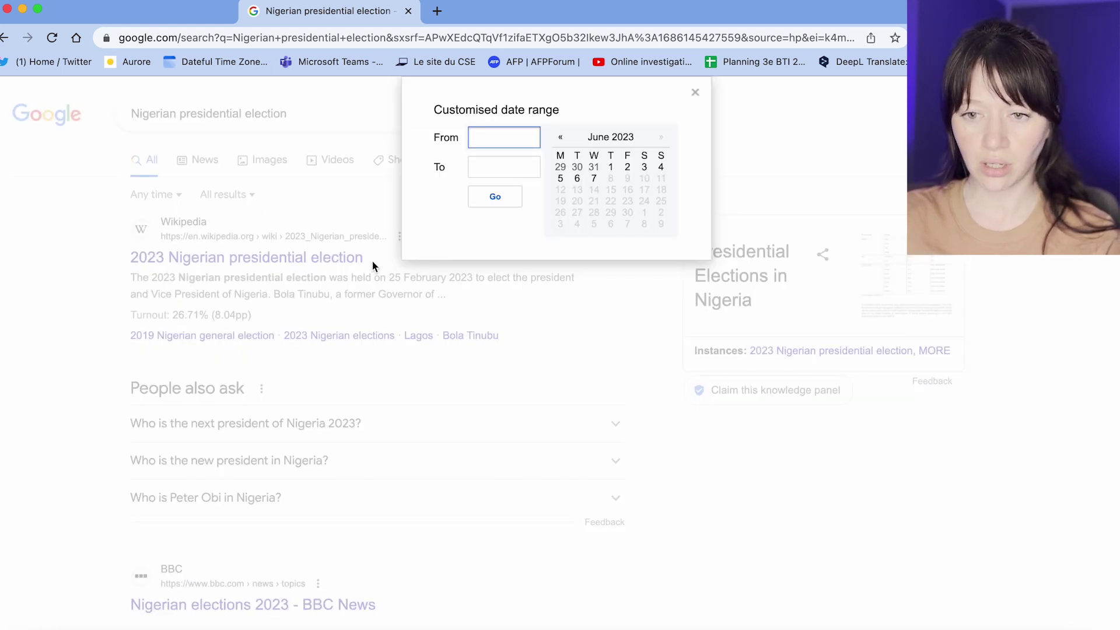
left_click(561, 137)
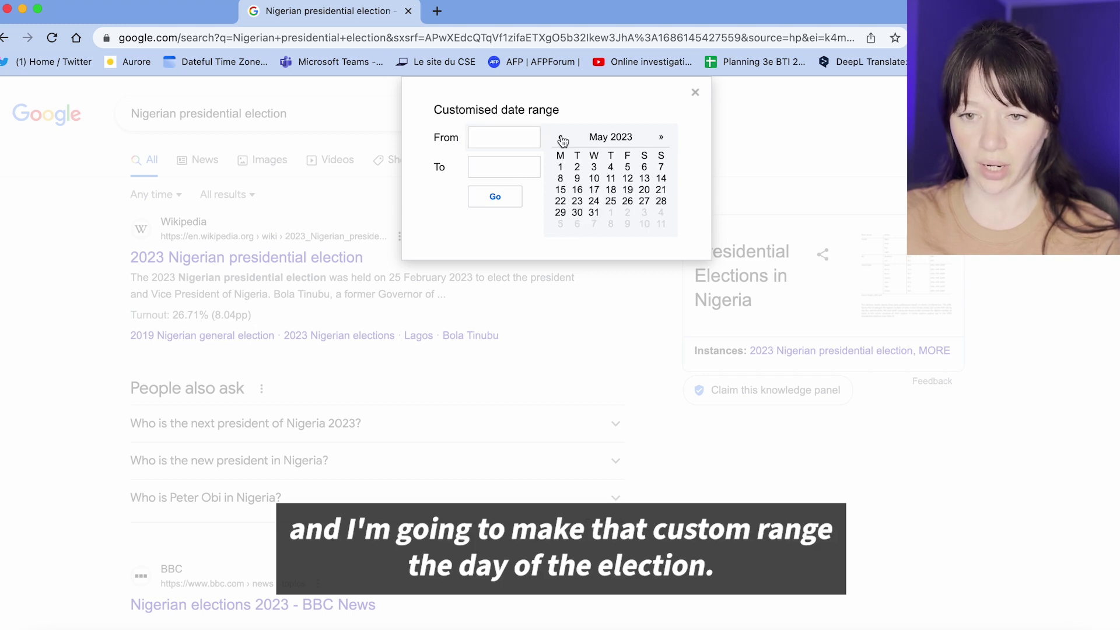
left_click(561, 137)
left_click(561, 137)
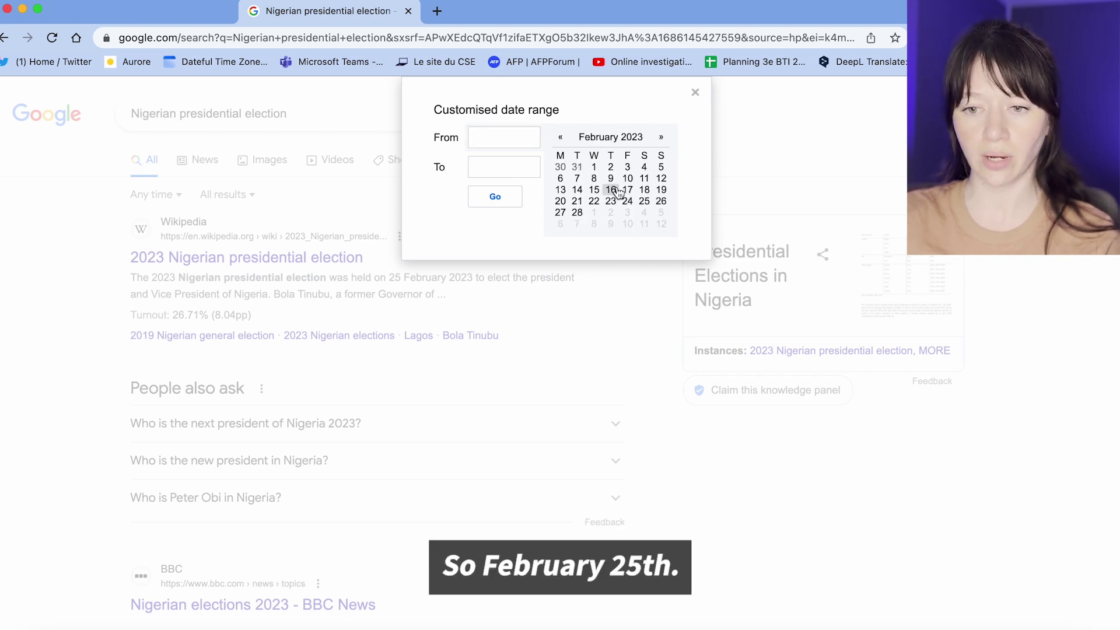
left_click(644, 205)
left_click(502, 199)
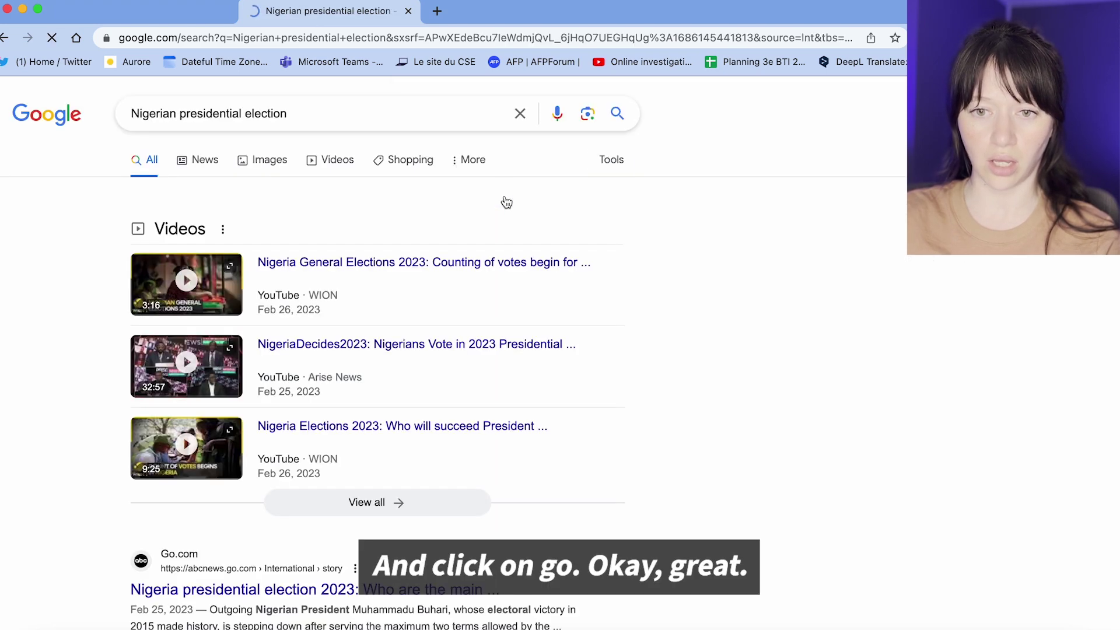
- Review the filtered results, highlighting the BBC article's Feb 25, 2023 date
scroll(663, 210, "down", 10)
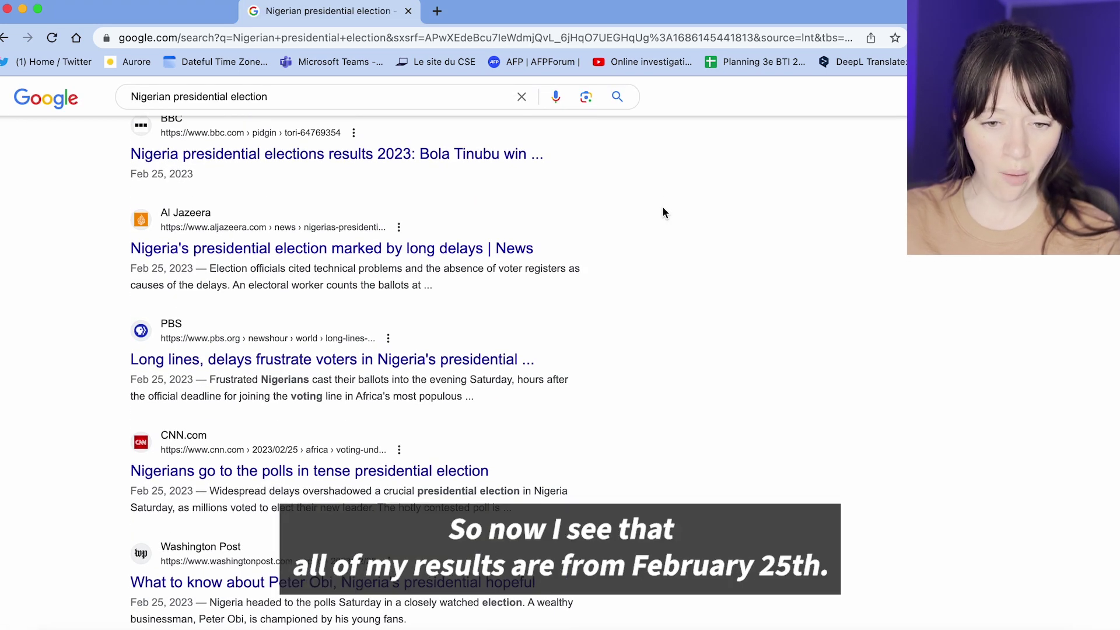
scroll(663, 209, "down", 2)
scroll(663, 209, "up", 3)
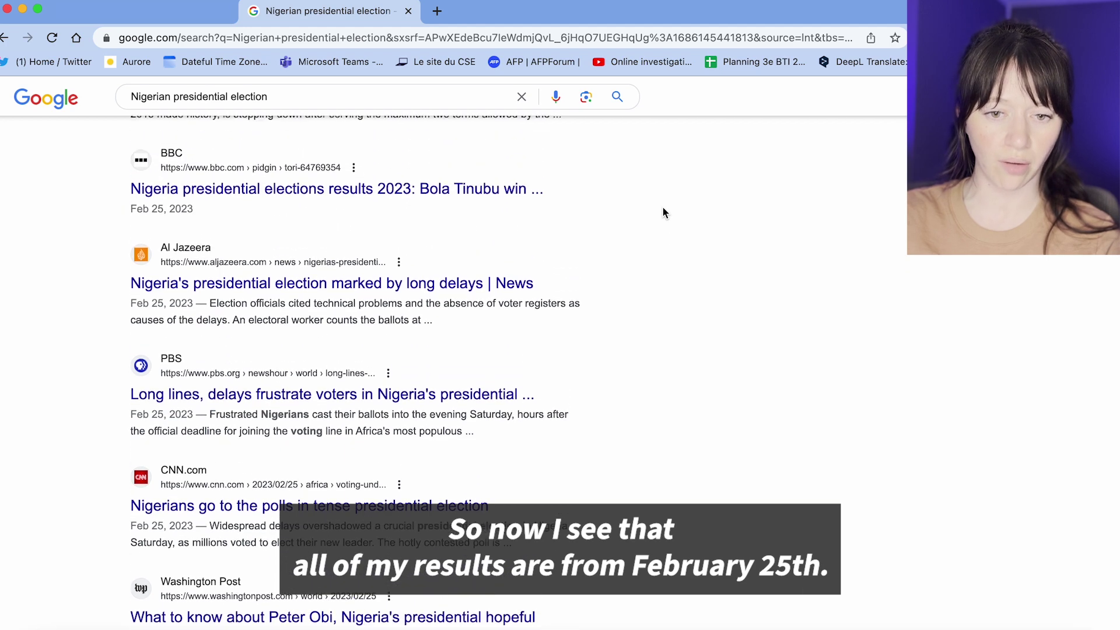
scroll(662, 208, "up", 1)
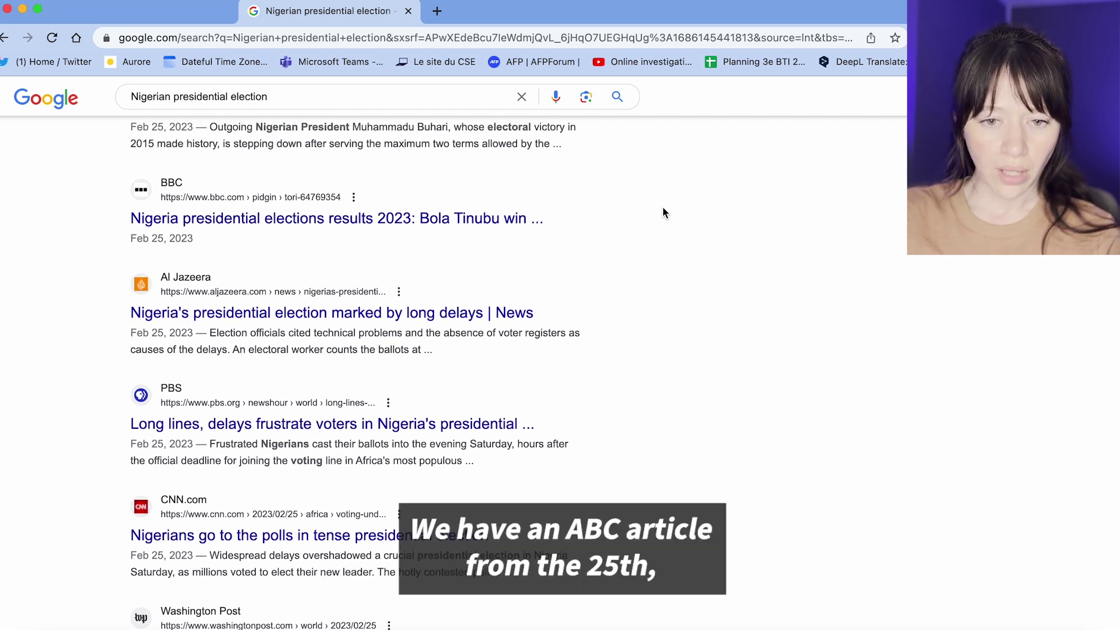
left_click_drag(190, 242, 193, 241)
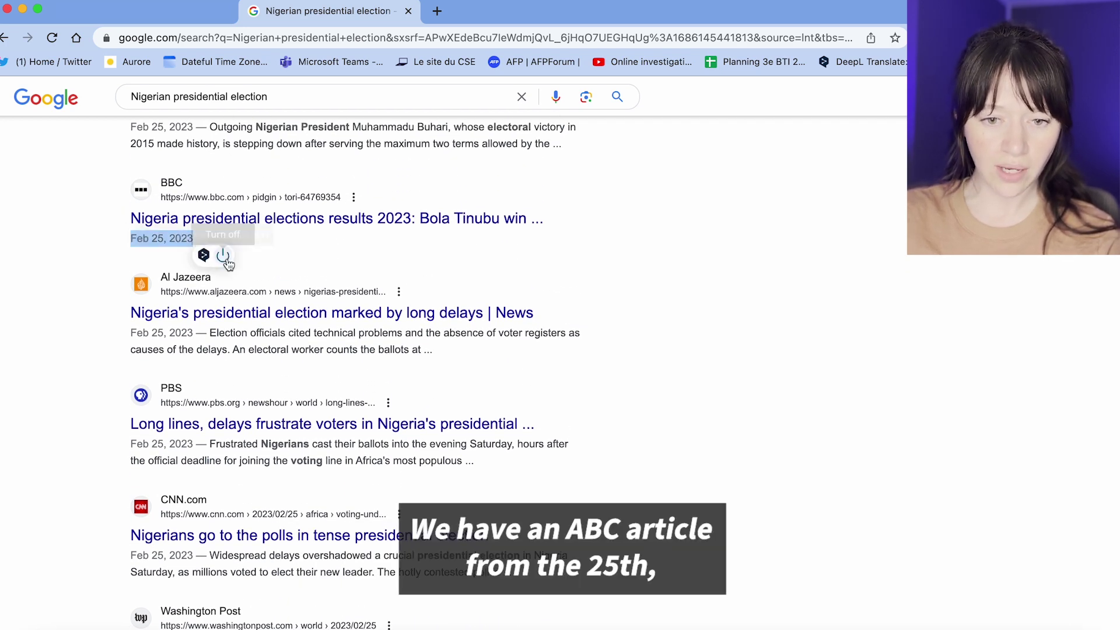
scroll(213, 385, "up", 2)
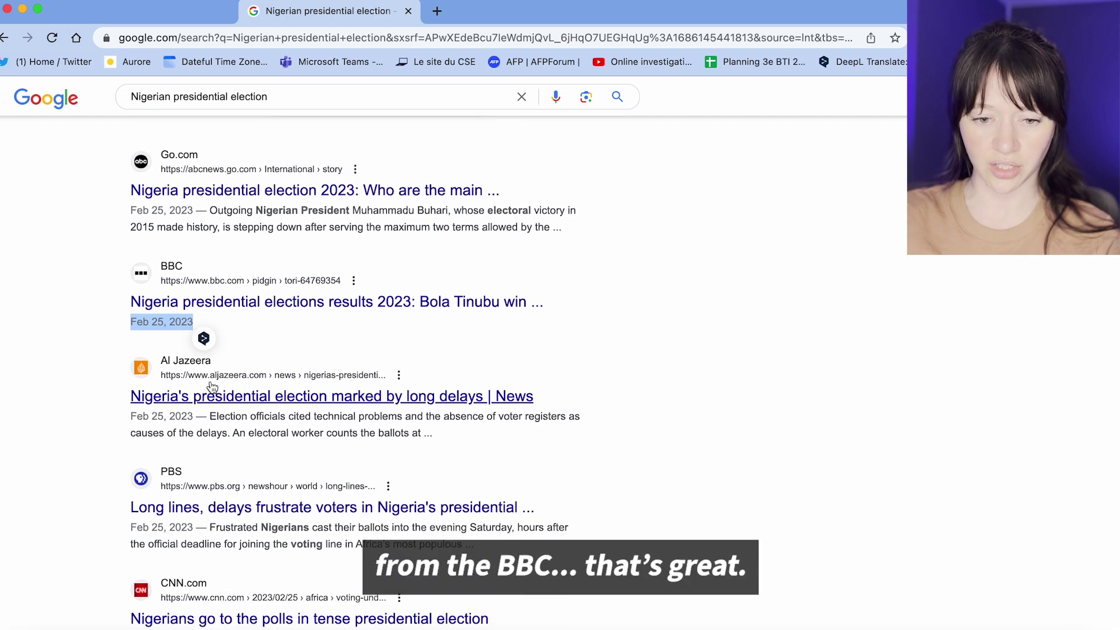
scroll(212, 386, "down", 5)
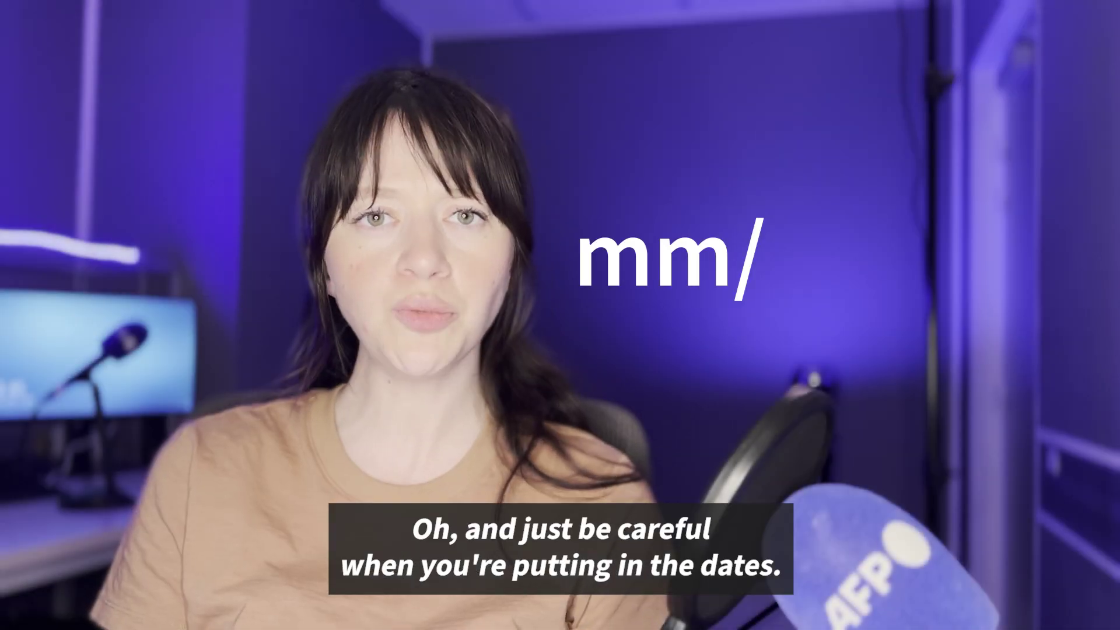